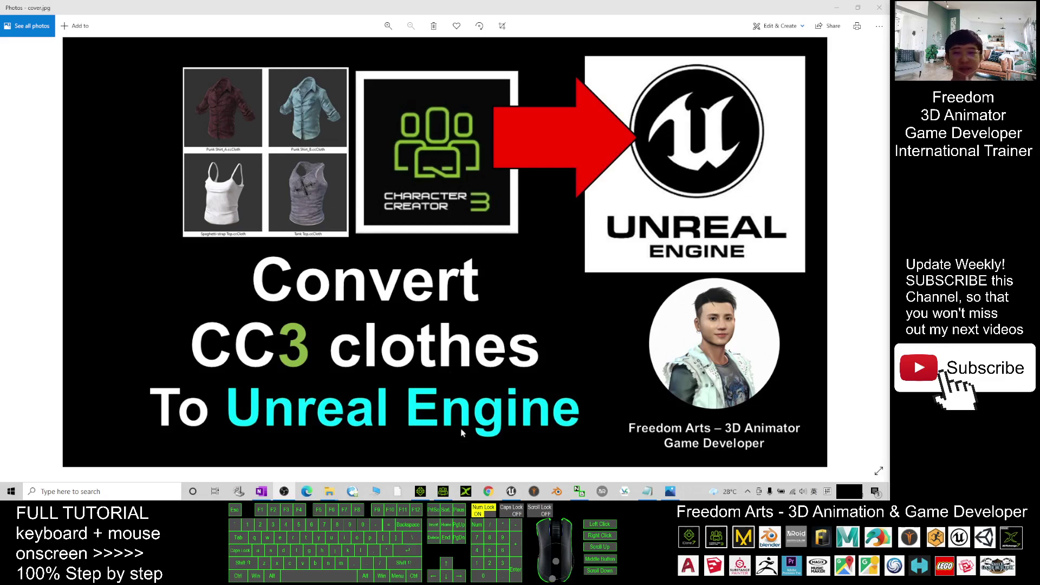
- In Character Creator 3, dress the avatar in the Camisole from the Cloth Template Shirts folder
{"action": "left_click", "coordinate": [444, 492]}
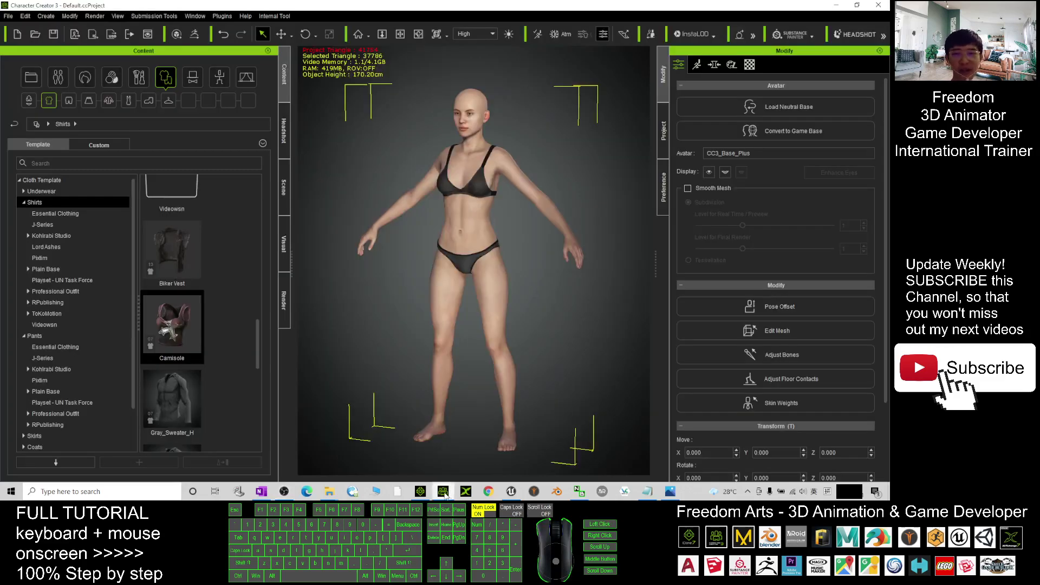
{"action": "left_click_drag", "start_coordinate": [558, 258], "coordinate": [504, 260]}
{"action": "left_click", "coordinate": [31, 77]}
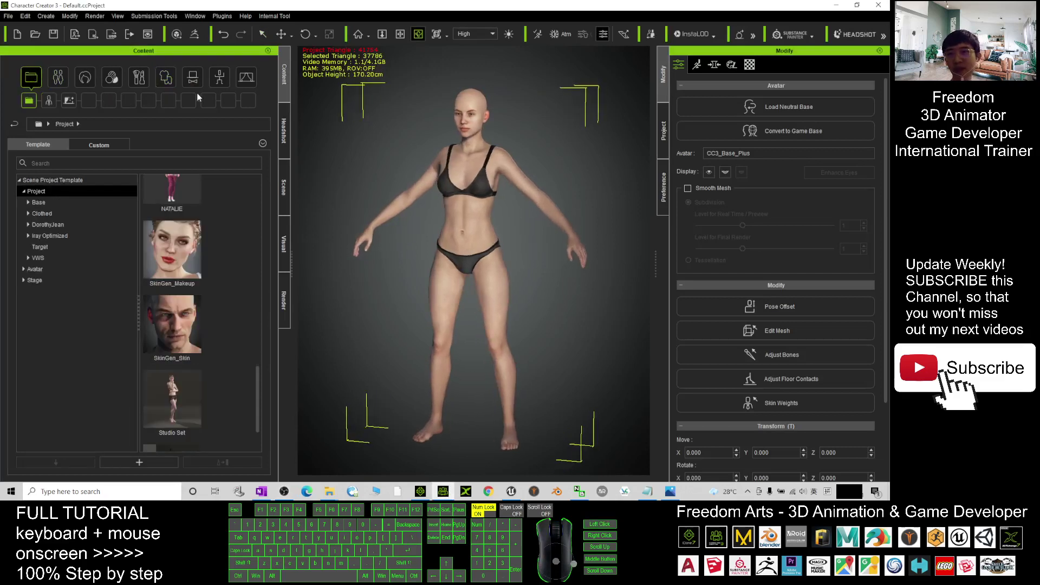
{"action": "left_click", "coordinate": [164, 78]}
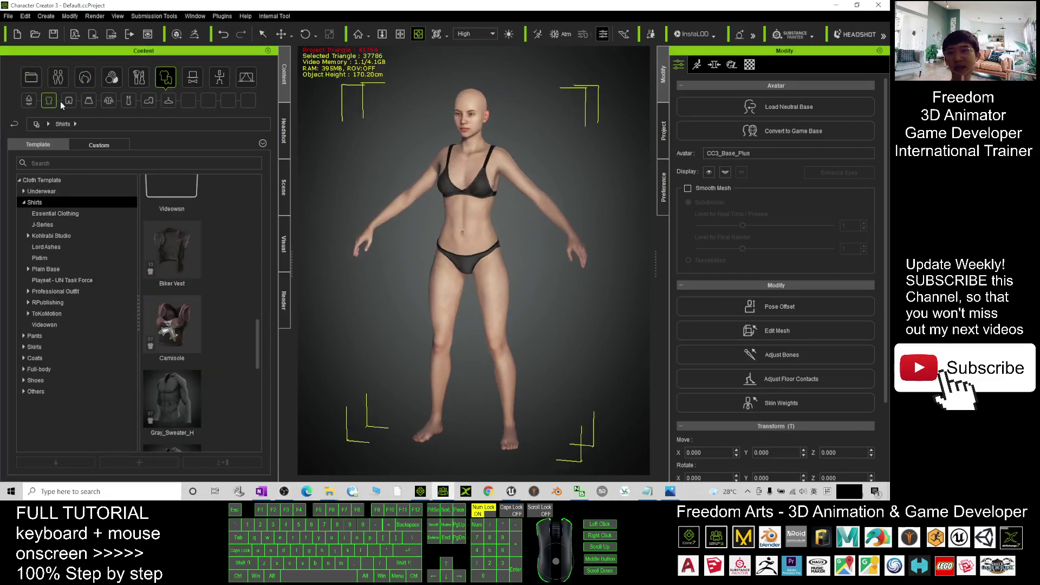
{"action": "left_click", "coordinate": [49, 102]}
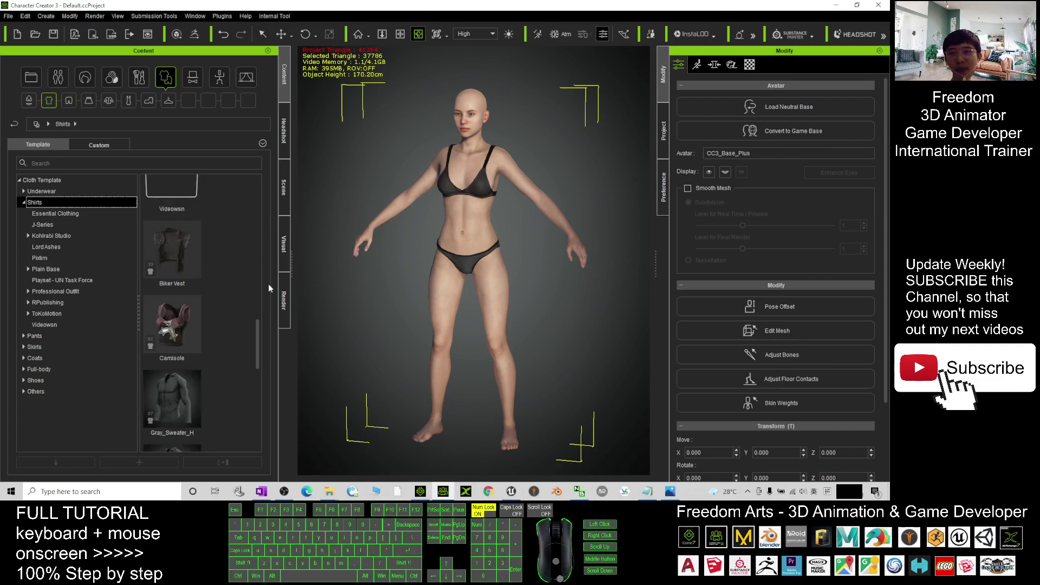
{"action": "double_click", "coordinate": [166, 324]}
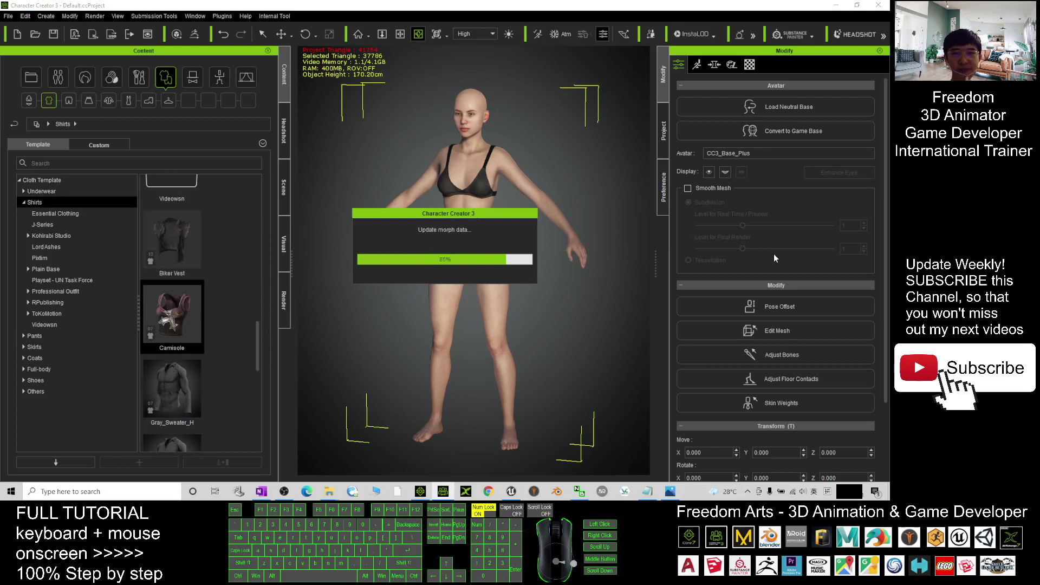
{"action": "scroll", "coordinate": [520, 223], "scroll_direction": "up", "scroll_amount": 5}
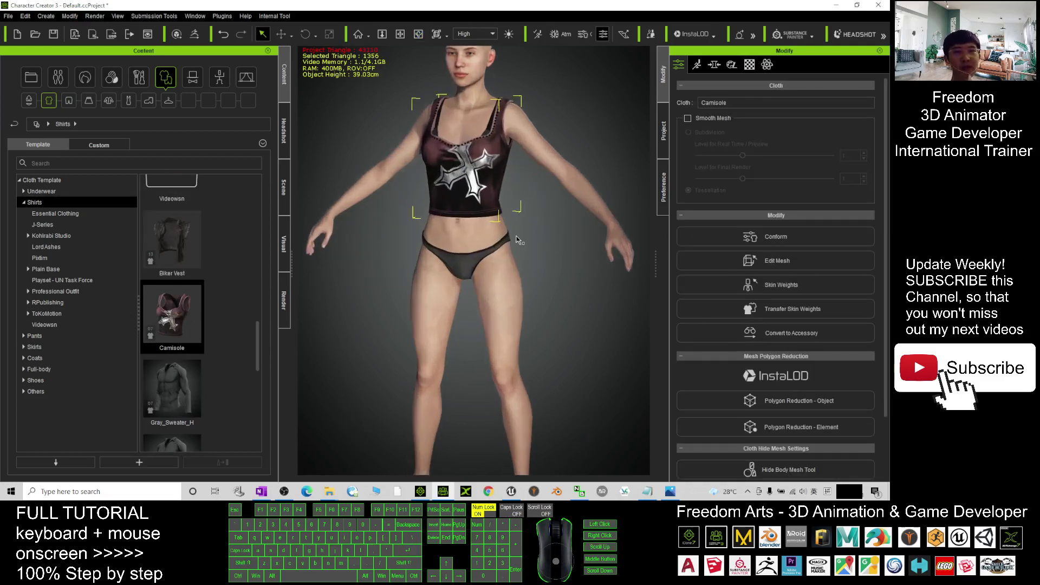
{"action": "scroll", "coordinate": [521, 223], "scroll_direction": "down", "scroll_amount": 5}
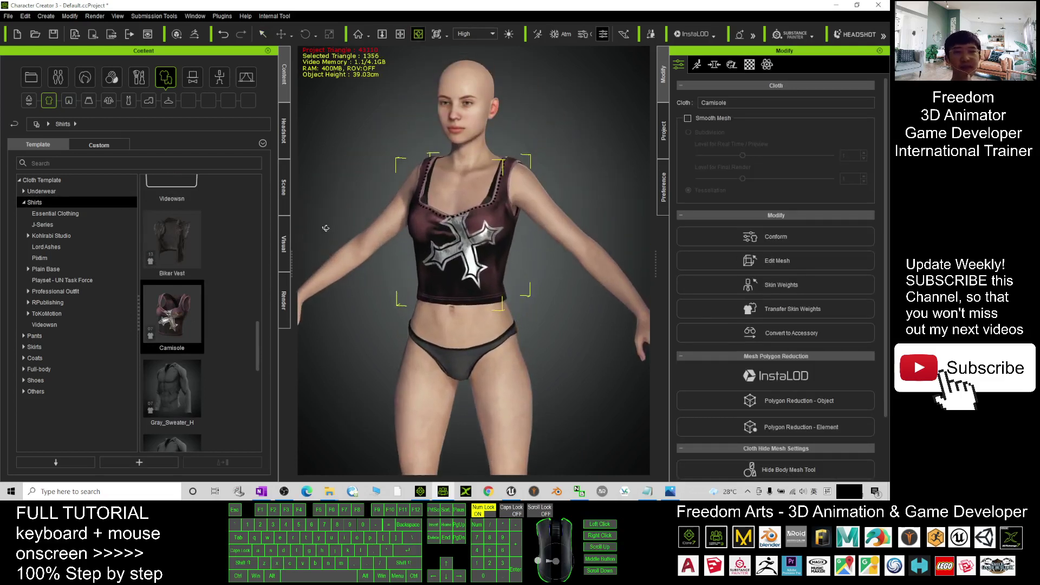
- Convert the Camisole in the scene list to an accessory, keeping Bake Current Shape
{"action": "left_click", "coordinate": [283, 187]}
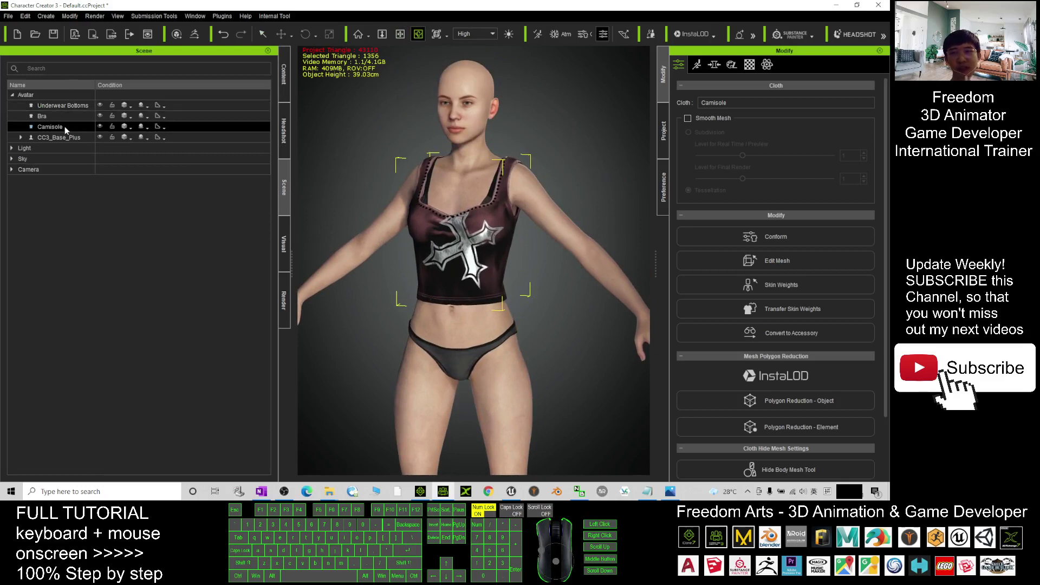
{"action": "double_click", "coordinate": [64, 126]}
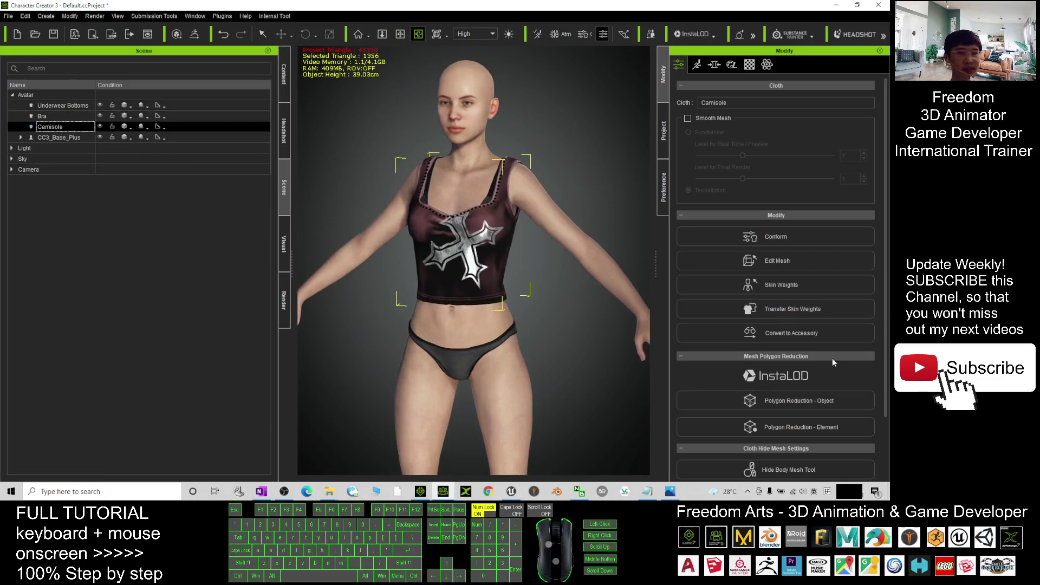
{"action": "left_click", "coordinate": [798, 336]}
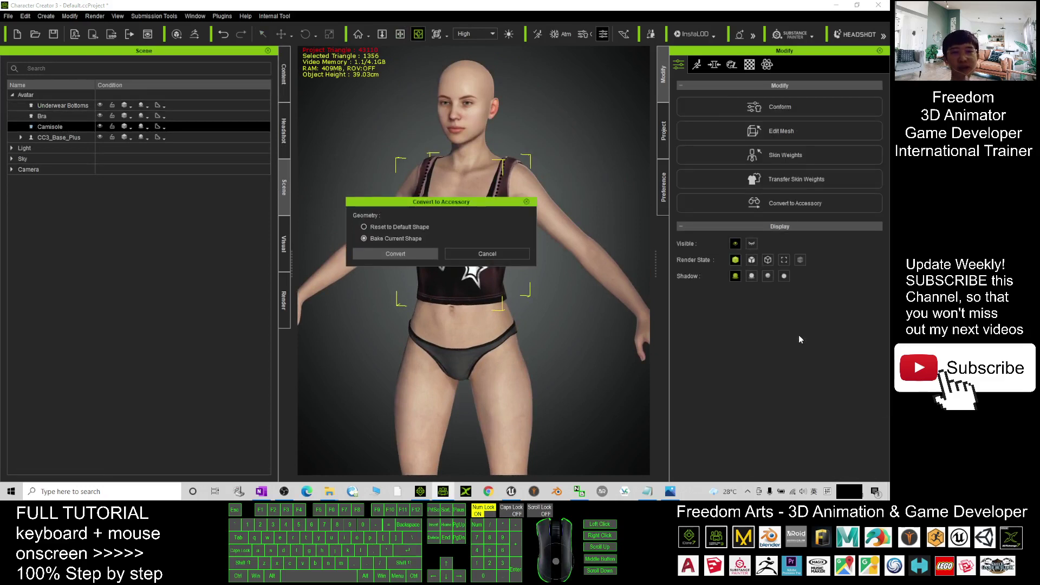
{"action": "left_click", "coordinate": [368, 240]}
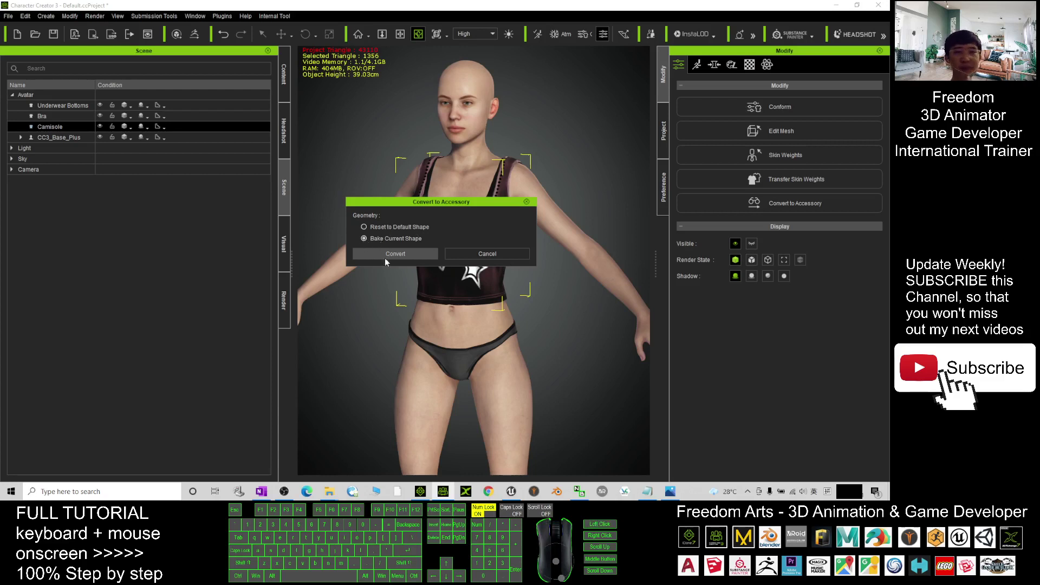
{"action": "left_click", "coordinate": [387, 256]}
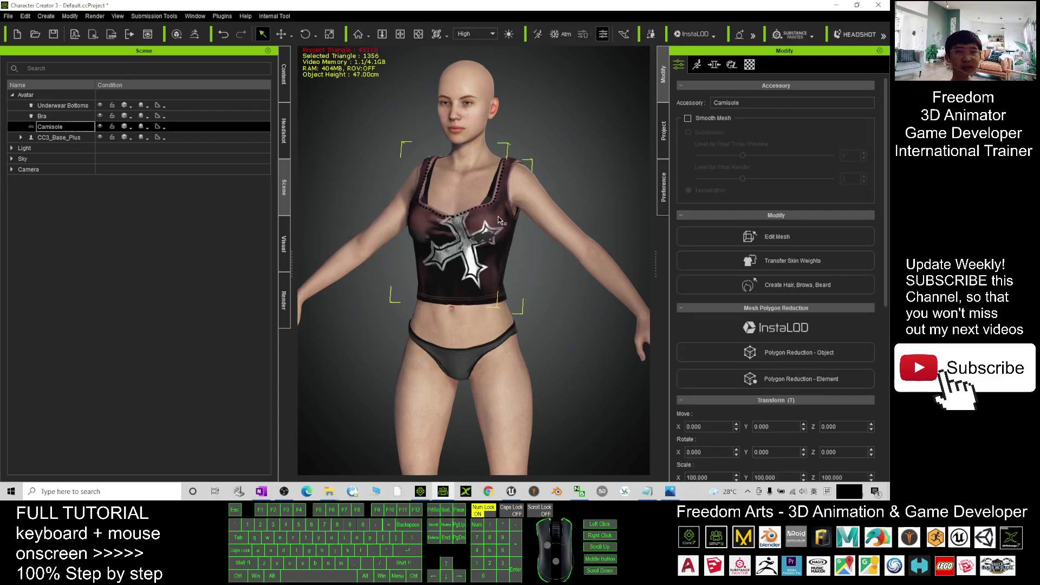
{"action": "scroll", "coordinate": [530, 262], "scroll_direction": "down", "scroll_amount": 2}
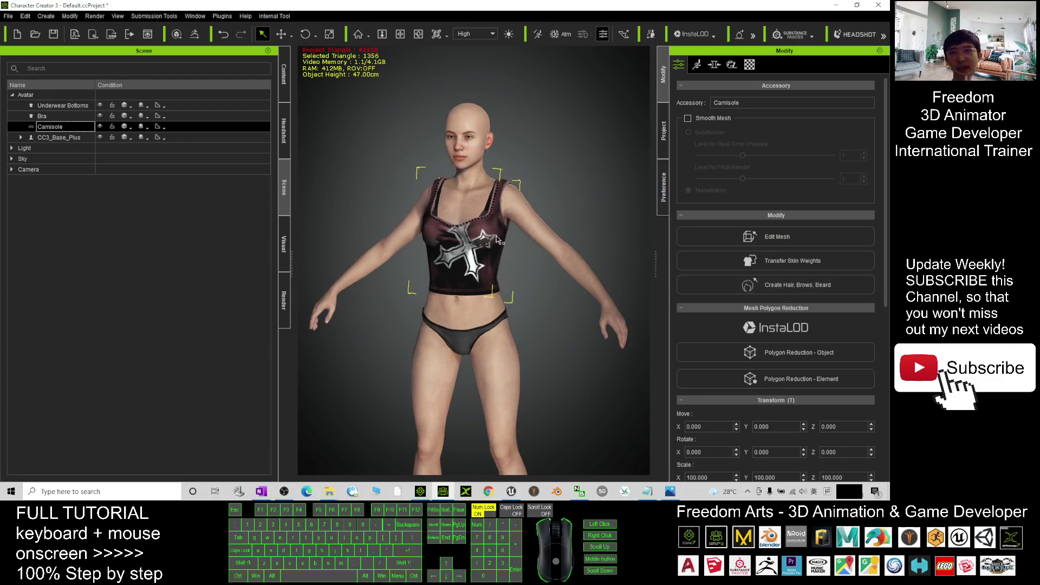
- Send the Camisole-wearing character to iClone 7 and switch to iClone to load it
{"action": "left_click", "coordinate": [94, 35]}
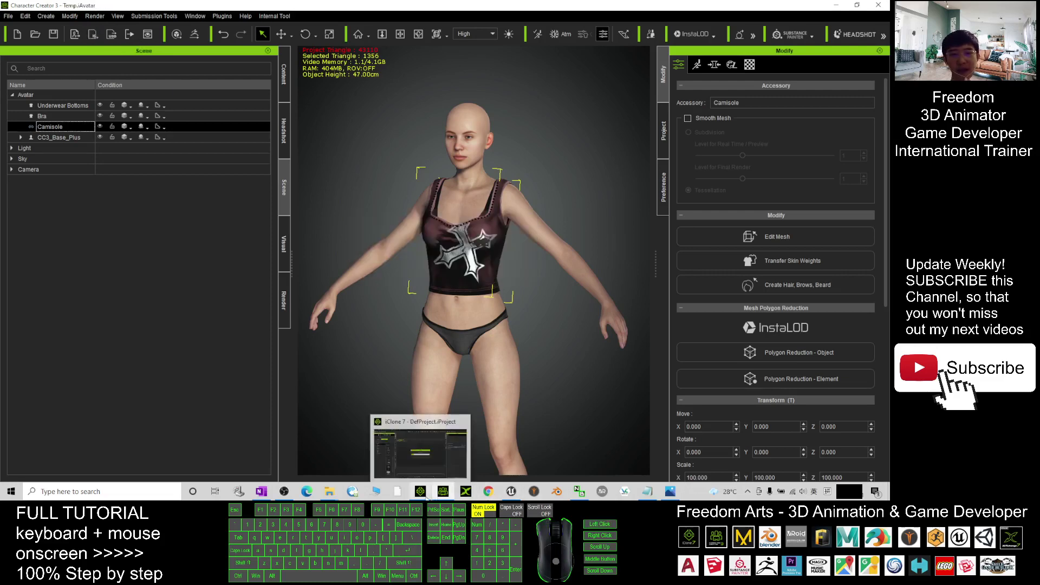
{"action": "left_click", "coordinate": [423, 494]}
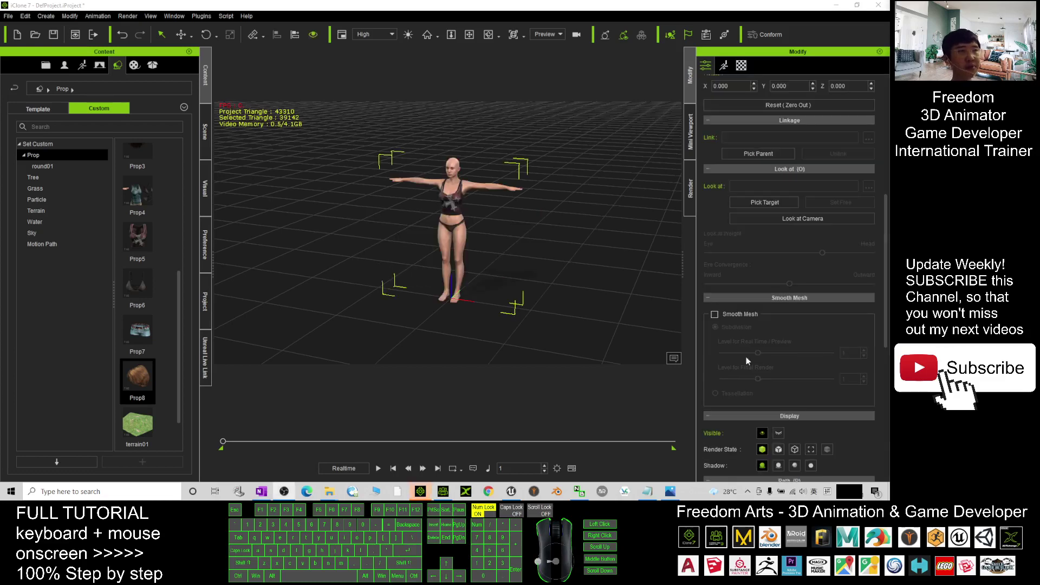
- Select the camisole on the character and detach it from the body
{"action": "left_click", "coordinate": [447, 256]}
{"action": "scroll", "coordinate": [450, 255], "scroll_direction": "up", "scroll_amount": 5}
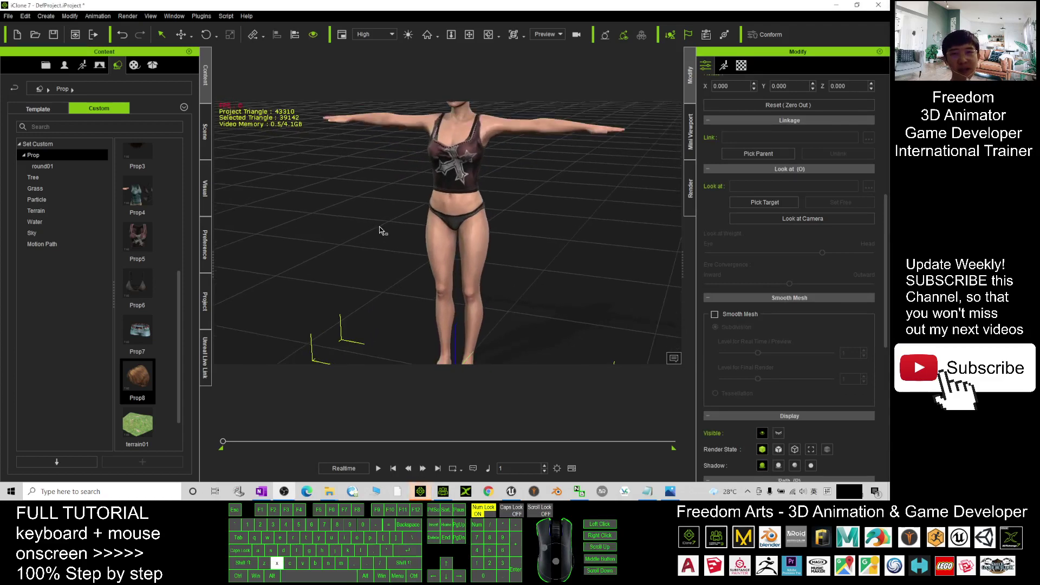
{"action": "left_click", "coordinate": [374, 249]}
{"action": "scroll", "coordinate": [445, 189], "scroll_direction": "down", "scroll_amount": 4}
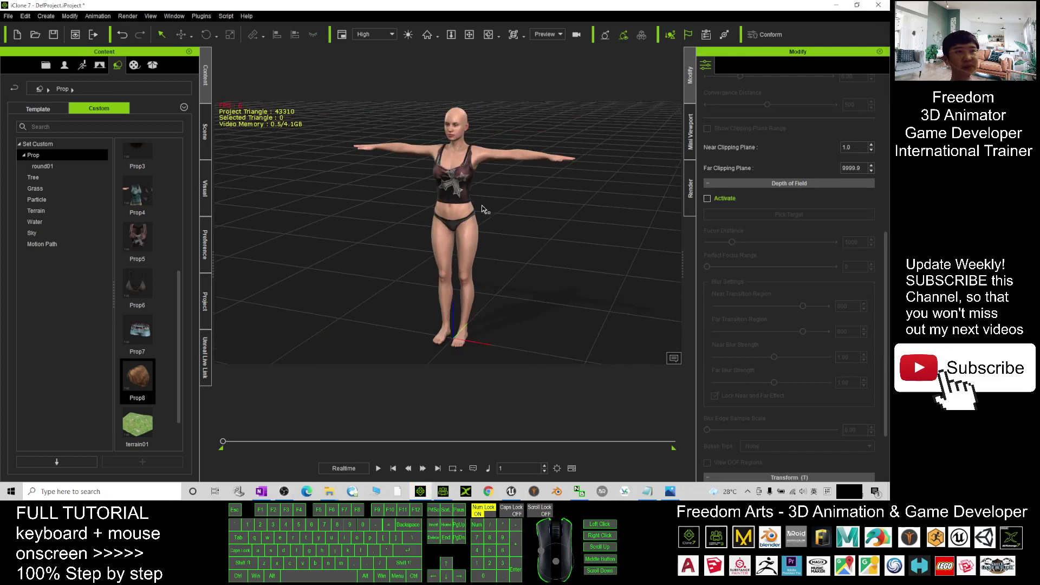
{"action": "left_click", "coordinate": [469, 180]}
{"action": "left_click", "coordinate": [469, 181]}
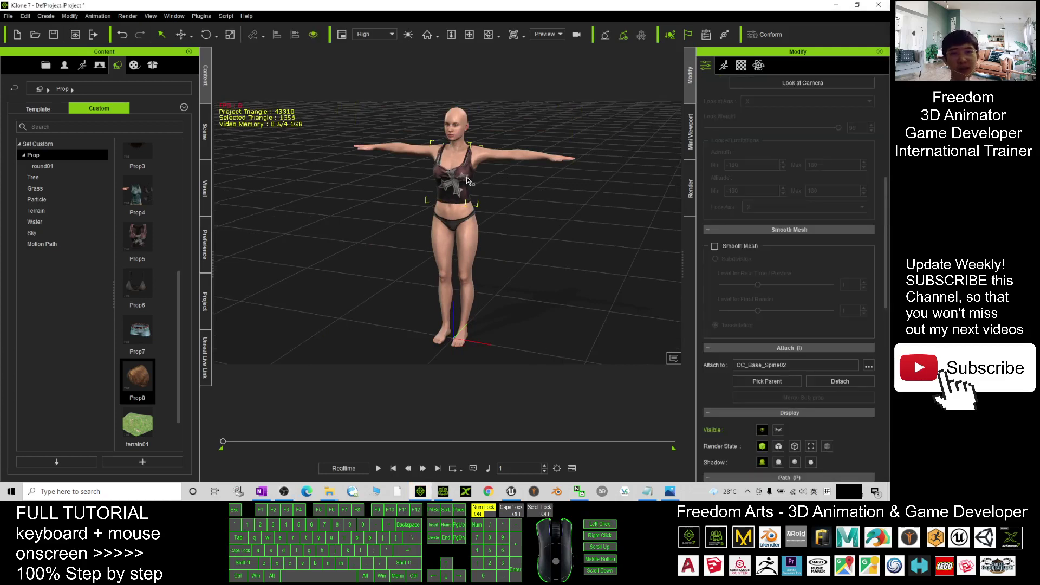
{"action": "left_click", "coordinate": [707, 66]}
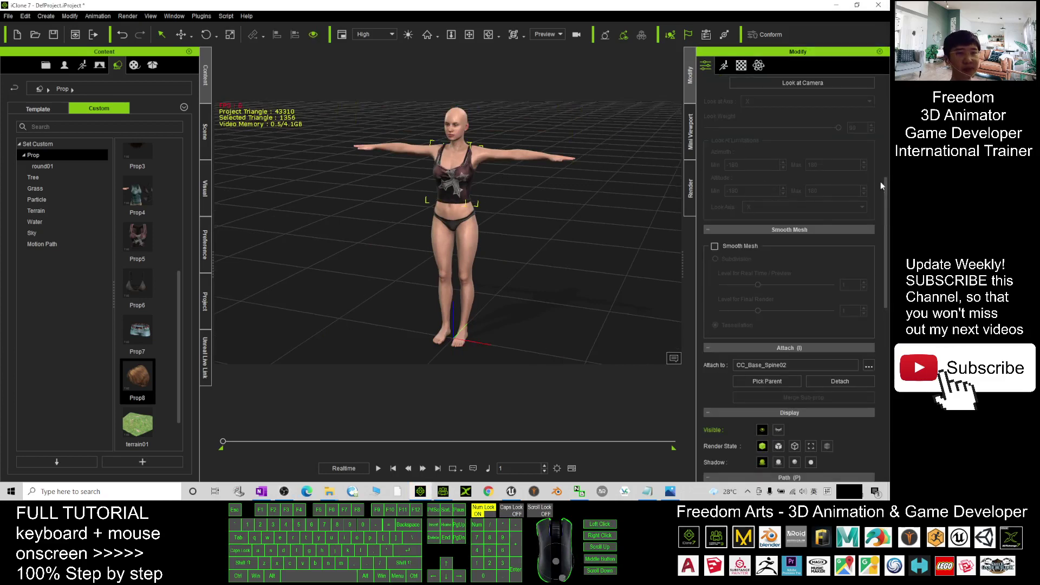
{"action": "scroll", "coordinate": [886, 195], "scroll_direction": "down", "scroll_amount": 5}
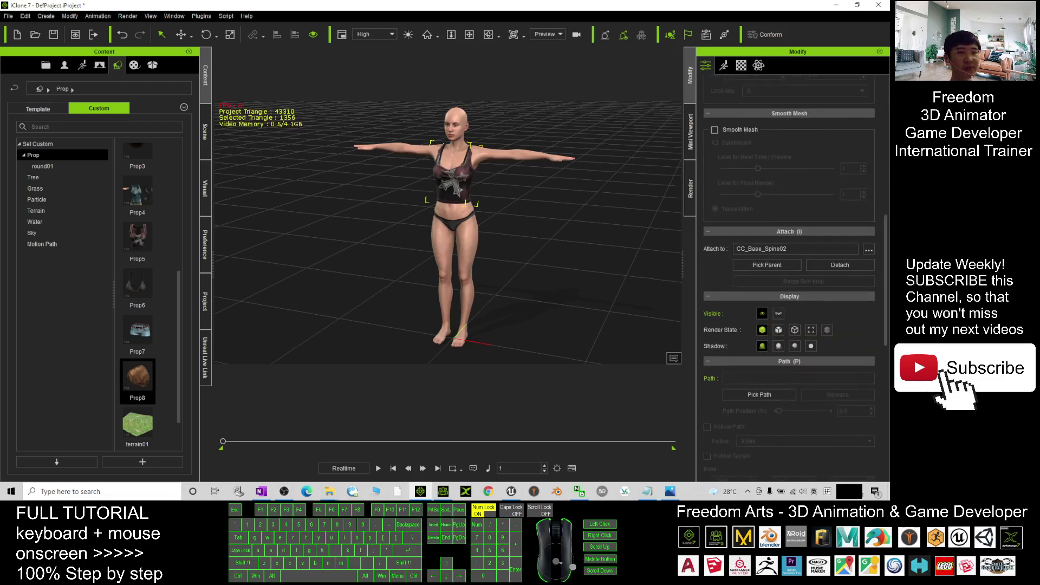
{"action": "left_click", "coordinate": [850, 265]}
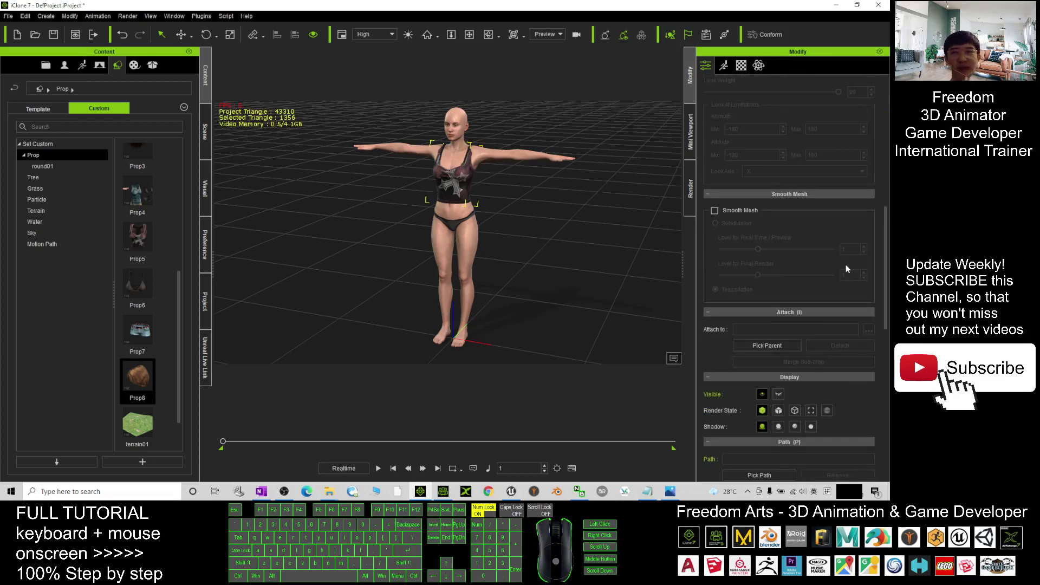
- Delete the character so only the Camisole prop remains, and bring up the Unreal Live Link list
{"action": "left_click", "coordinate": [457, 116]}
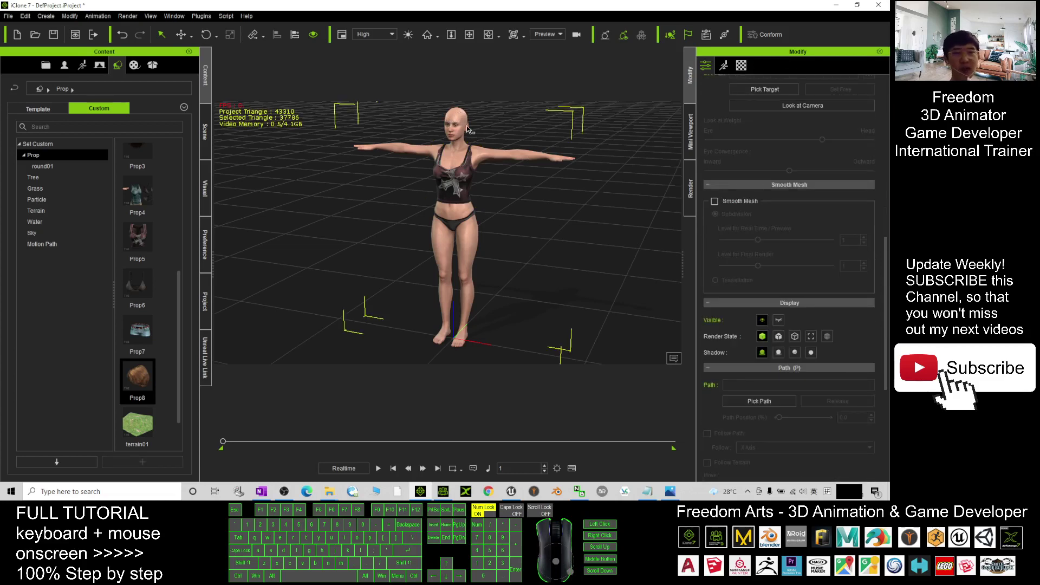
{"action": "key", "text": "Delete"}
{"action": "scroll", "coordinate": [494, 149], "scroll_direction": "up", "scroll_amount": 10}
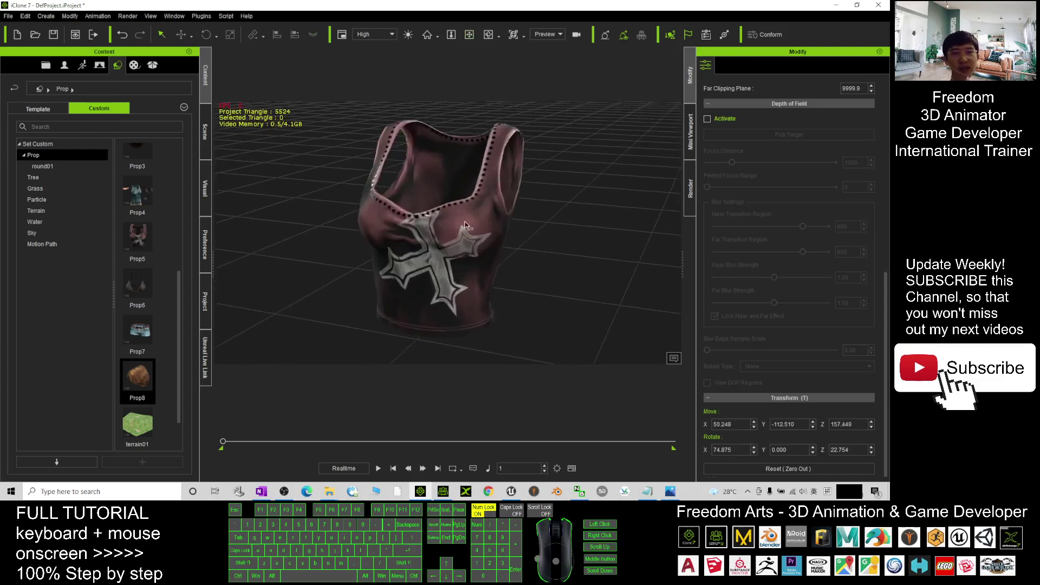
{"action": "left_click", "coordinate": [466, 225]}
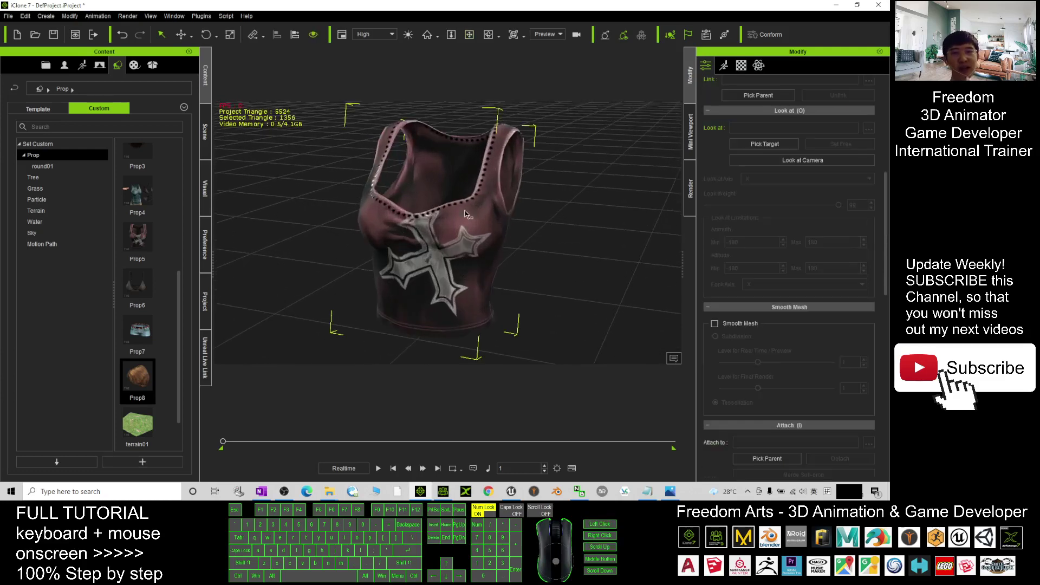
{"action": "left_click_drag", "start_coordinate": [487, 234], "coordinate": [608, 236]}
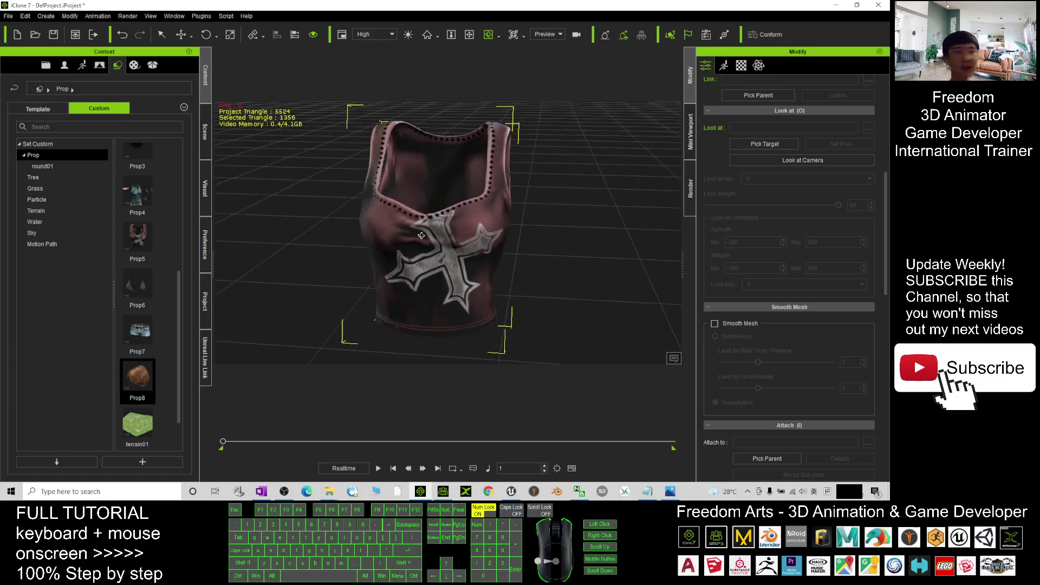
{"action": "left_click_drag", "start_coordinate": [382, 234], "coordinate": [245, 239]}
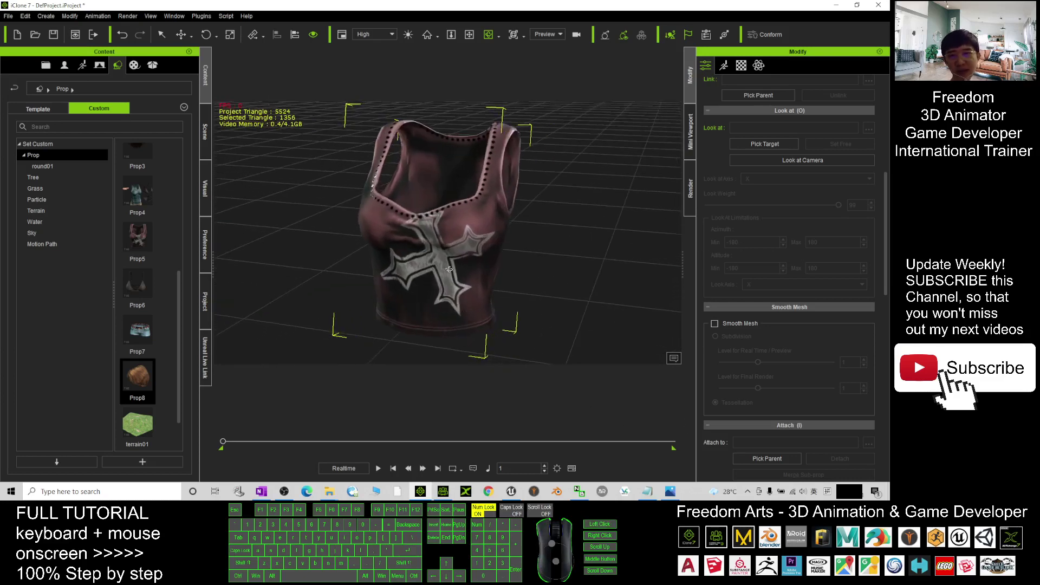
{"action": "left_click", "coordinate": [204, 358]}
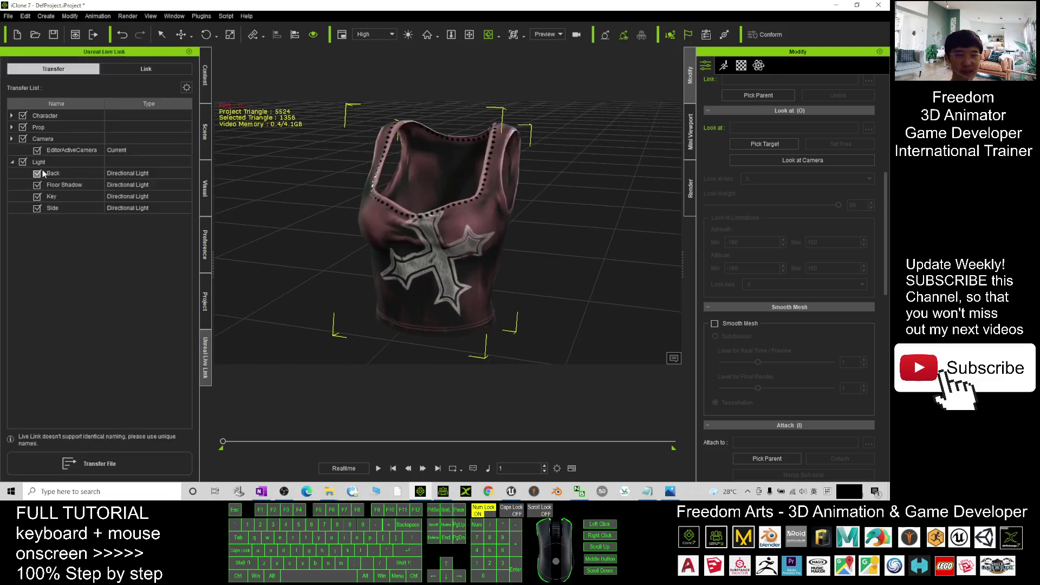
{"action": "left_click", "coordinate": [511, 491]}
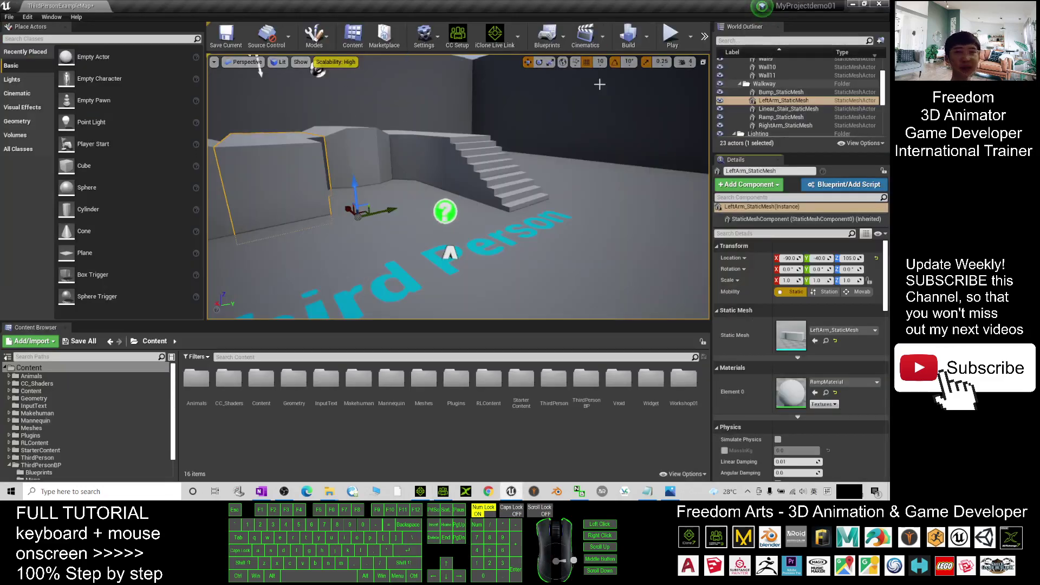
{"action": "left_click", "coordinate": [456, 39]}
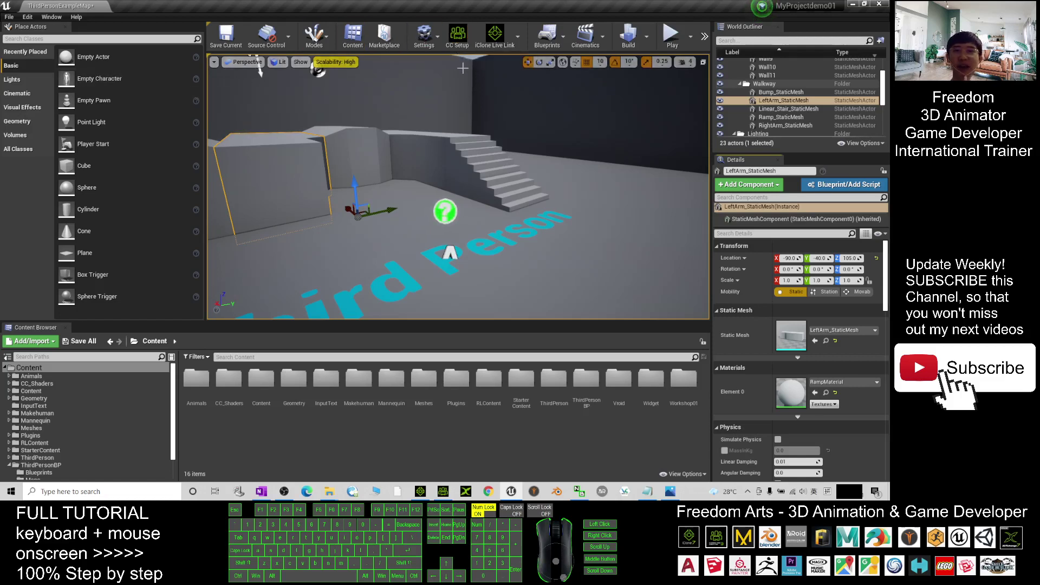
{"action": "left_click", "coordinate": [494, 39]}
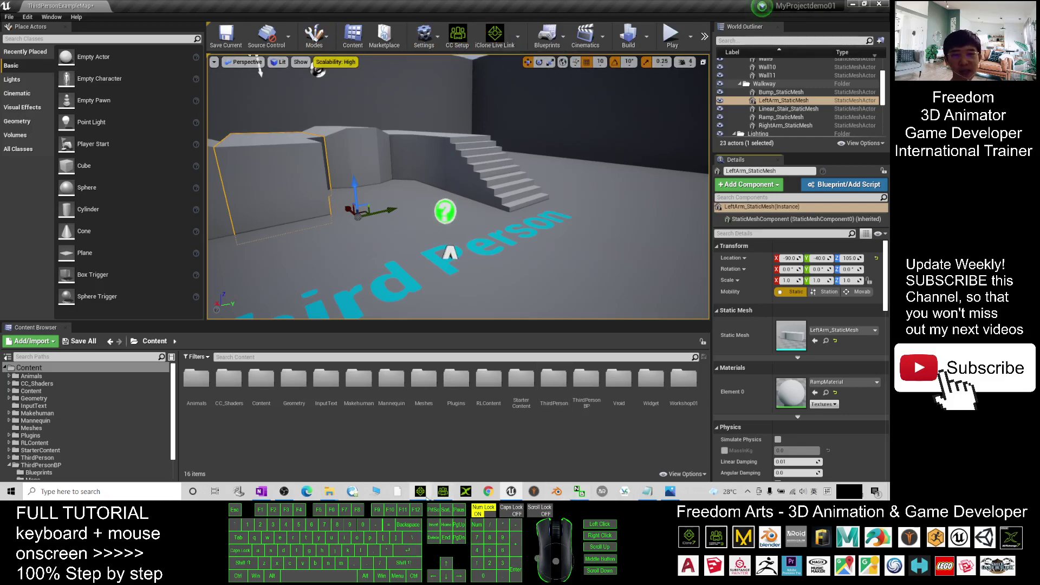
{"action": "left_click", "coordinate": [420, 491]}
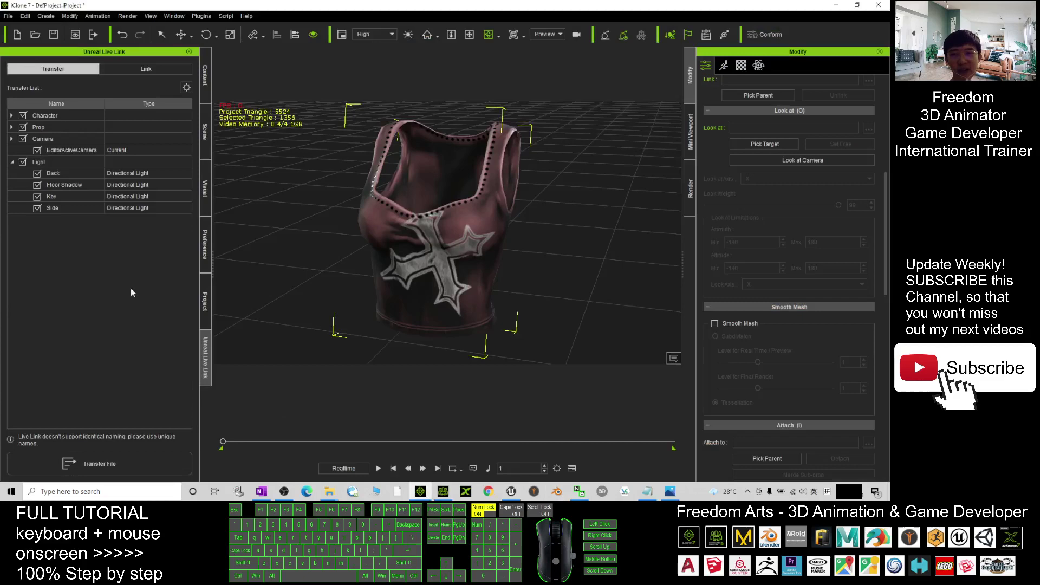
{"action": "left_click", "coordinate": [511, 491]}
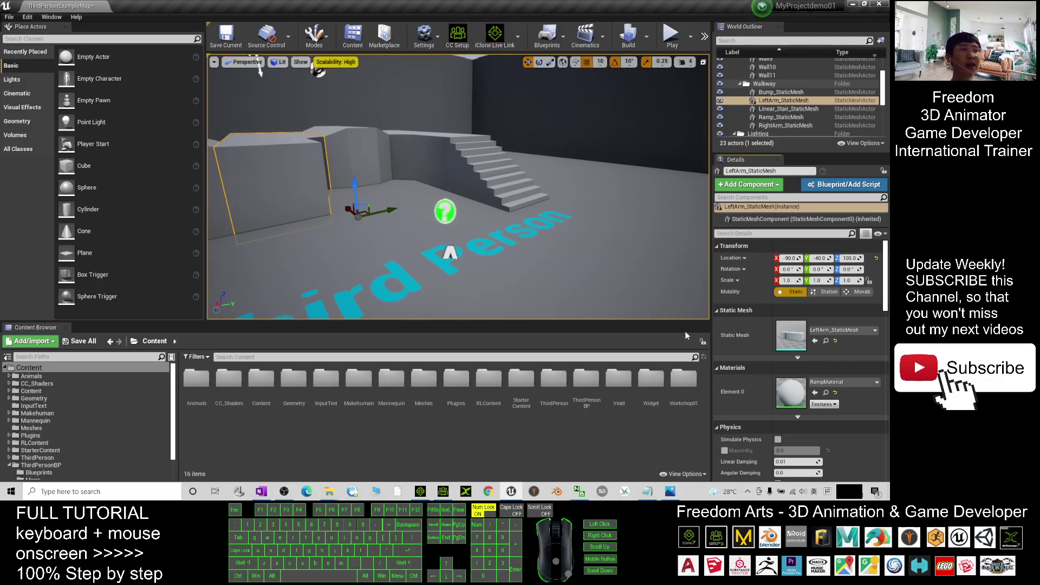
- Find and select the Live Link tutorial YouTube link in Notes.txt, then select the level's Floor
{"action": "left_click", "coordinate": [648, 493]}
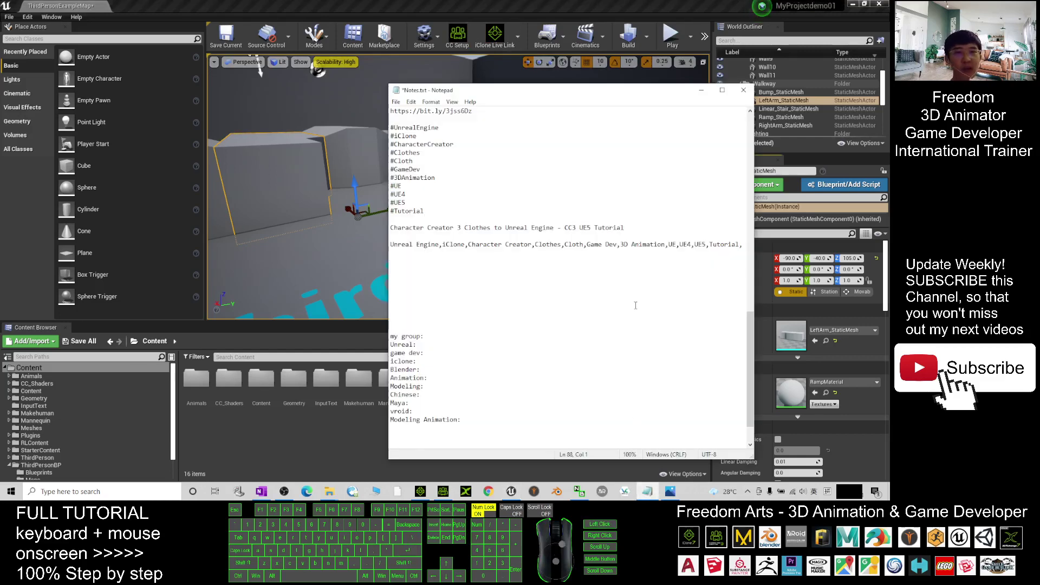
{"action": "scroll", "coordinate": [635, 305], "scroll_direction": "up", "scroll_amount": 20}
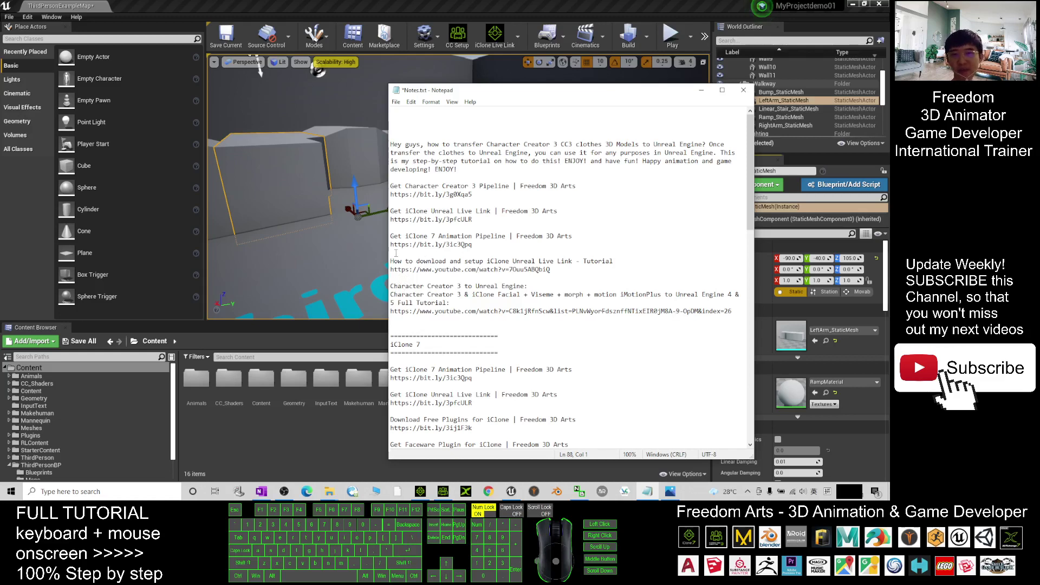
{"action": "left_click_drag", "start_coordinate": [391, 262], "coordinate": [617, 260]}
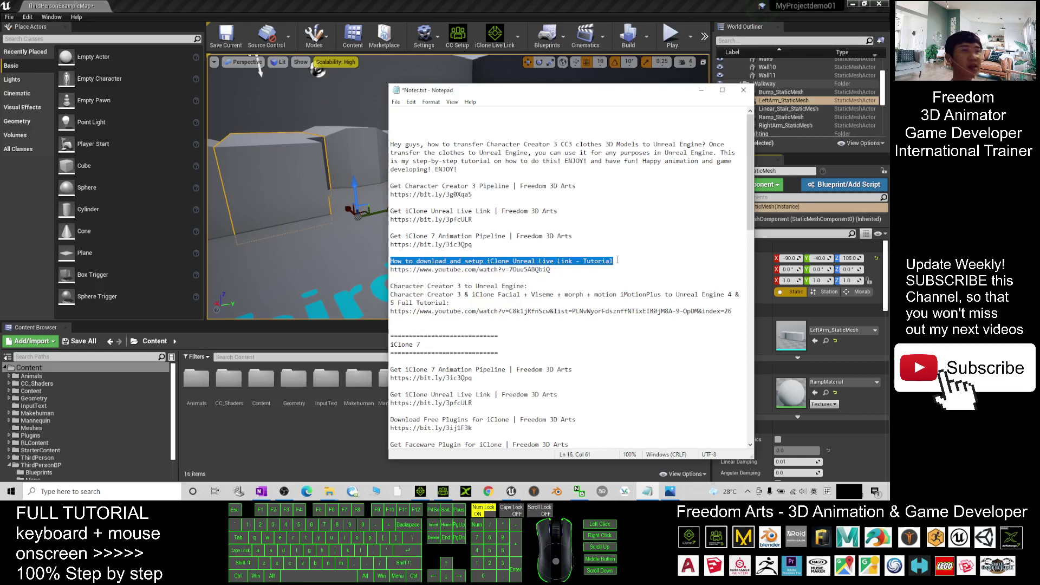
{"action": "left_click_drag", "start_coordinate": [551, 270], "coordinate": [390, 269]}
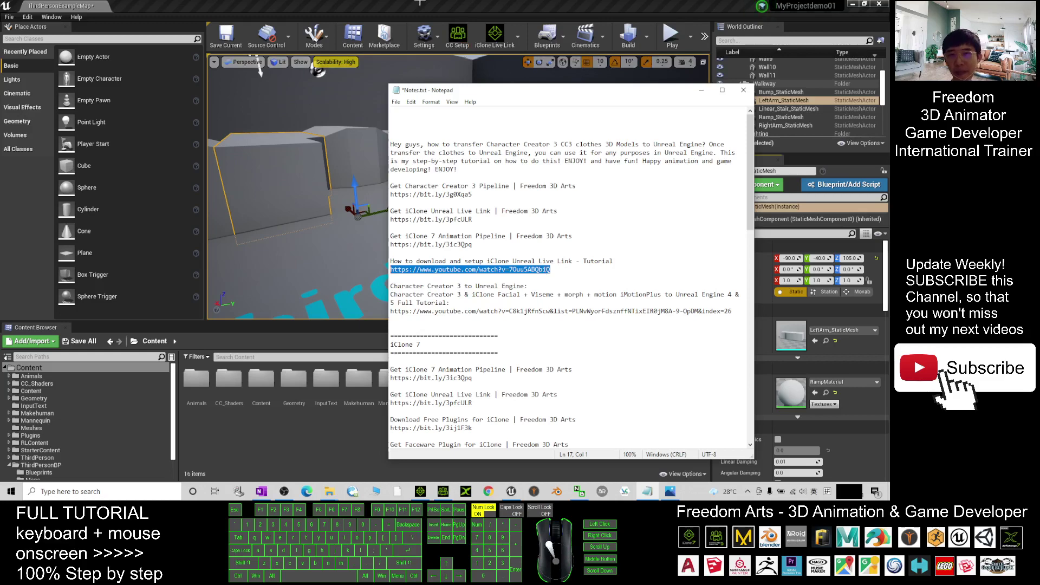
{"action": "left_click", "coordinate": [298, 217]}
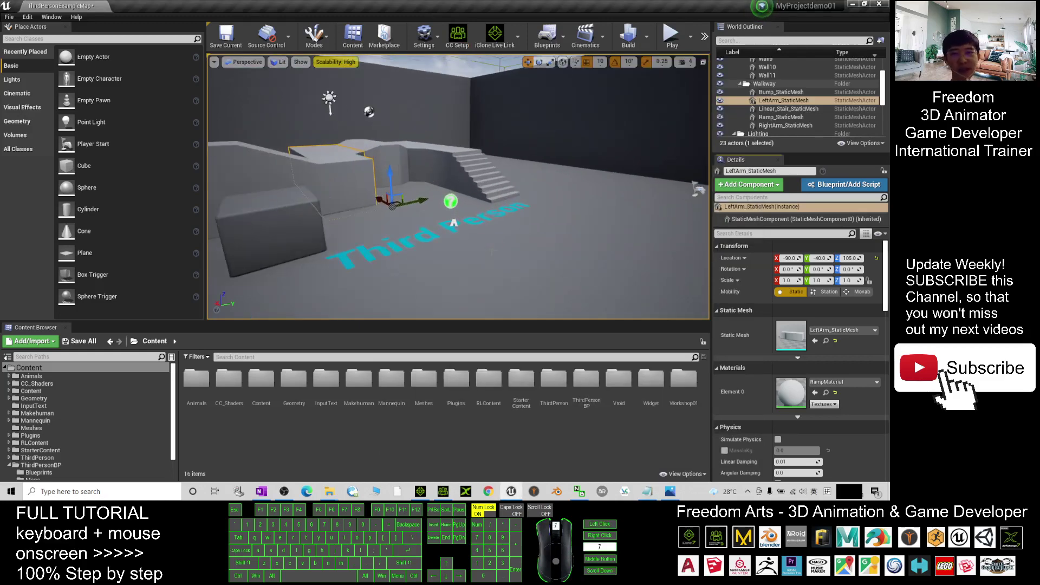
{"action": "left_click", "coordinate": [521, 271]}
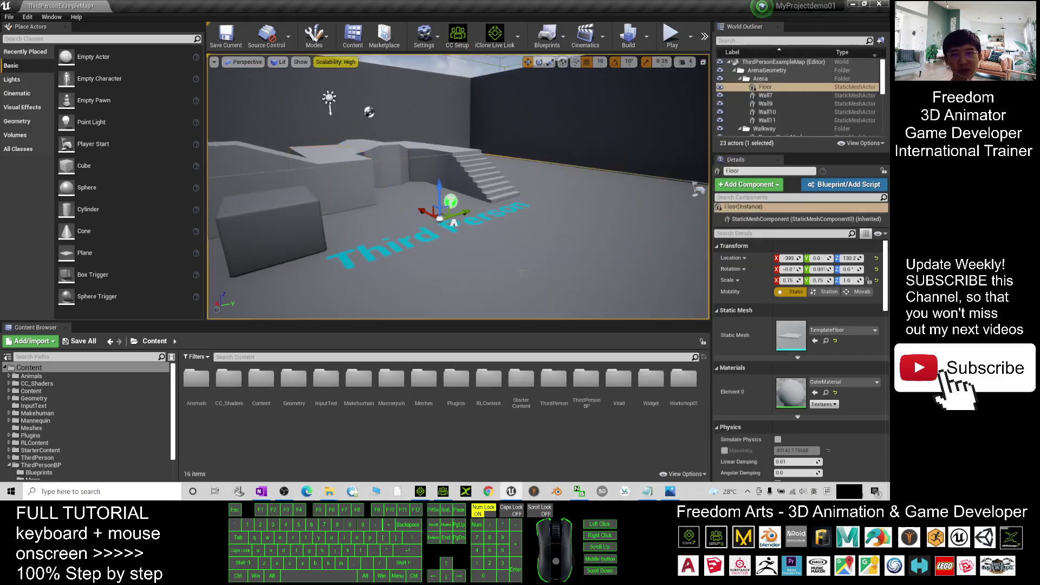
- Bring up iClone's Unreal Live Link panel and review its transfer file settings
{"action": "left_click", "coordinate": [421, 491]}
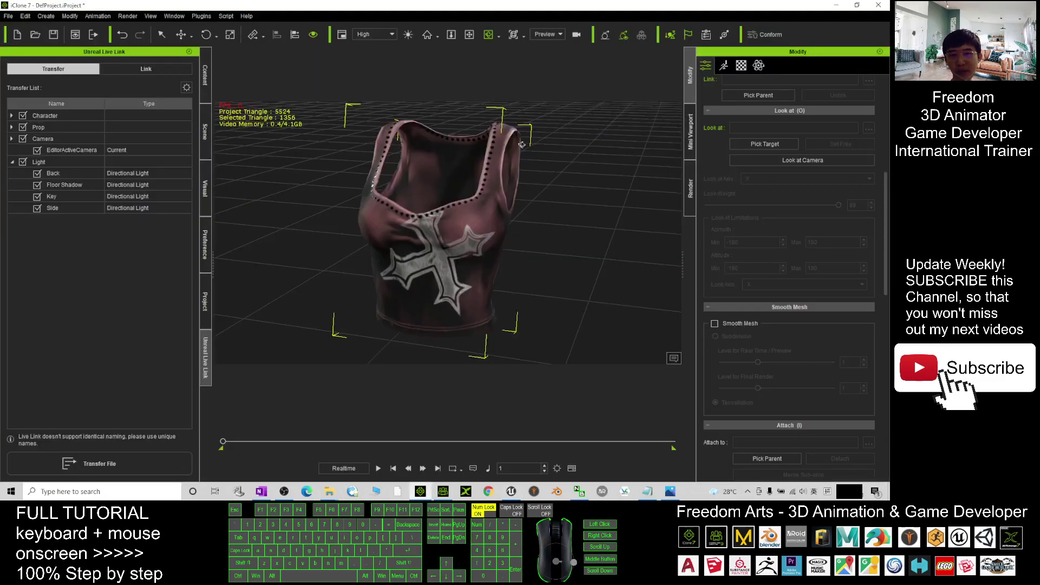
{"action": "scroll", "coordinate": [522, 145], "scroll_direction": "down", "scroll_amount": 3}
{"action": "right_click_drag", "start_coordinate": [529, 209], "coordinate": [477, 214]}
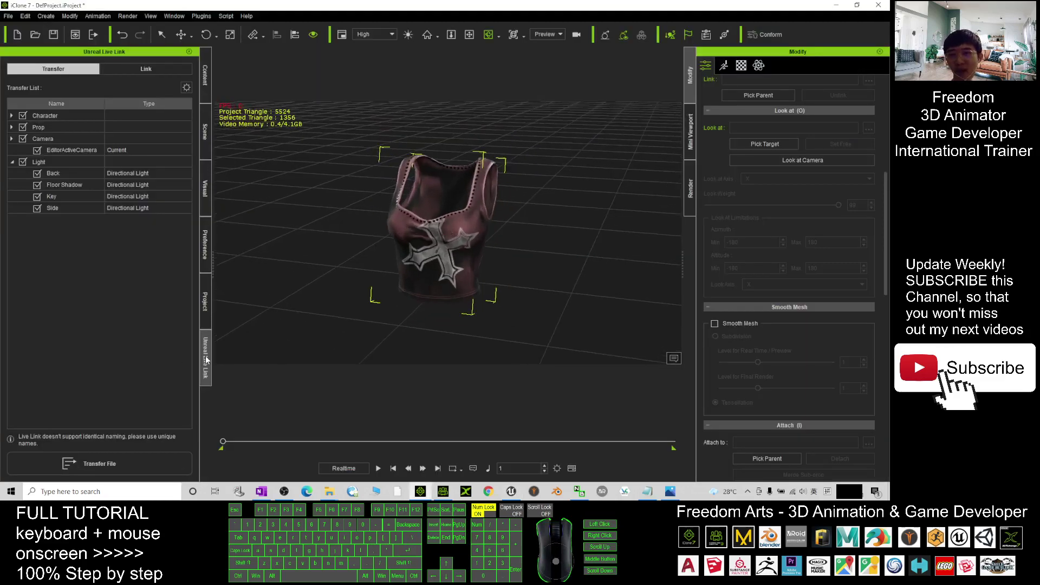
{"action": "left_click", "coordinate": [206, 361]}
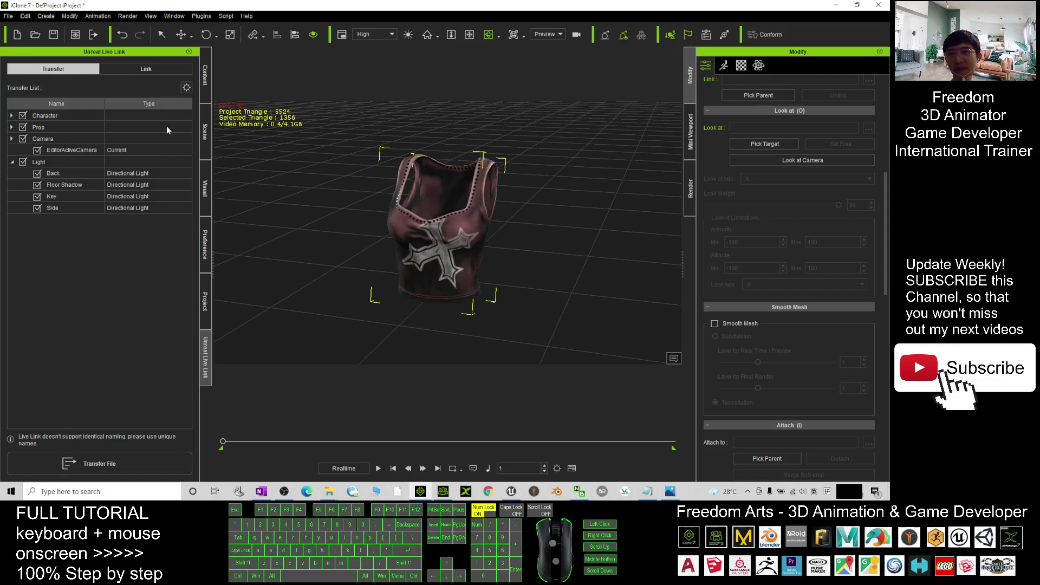
{"action": "left_click", "coordinate": [187, 88]}
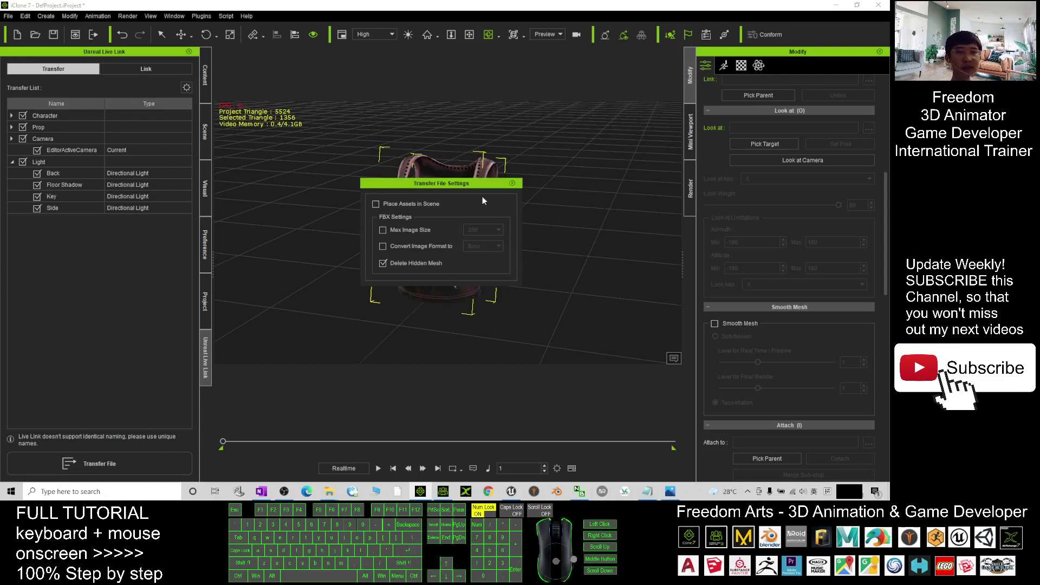
{"action": "left_click", "coordinate": [513, 184]}
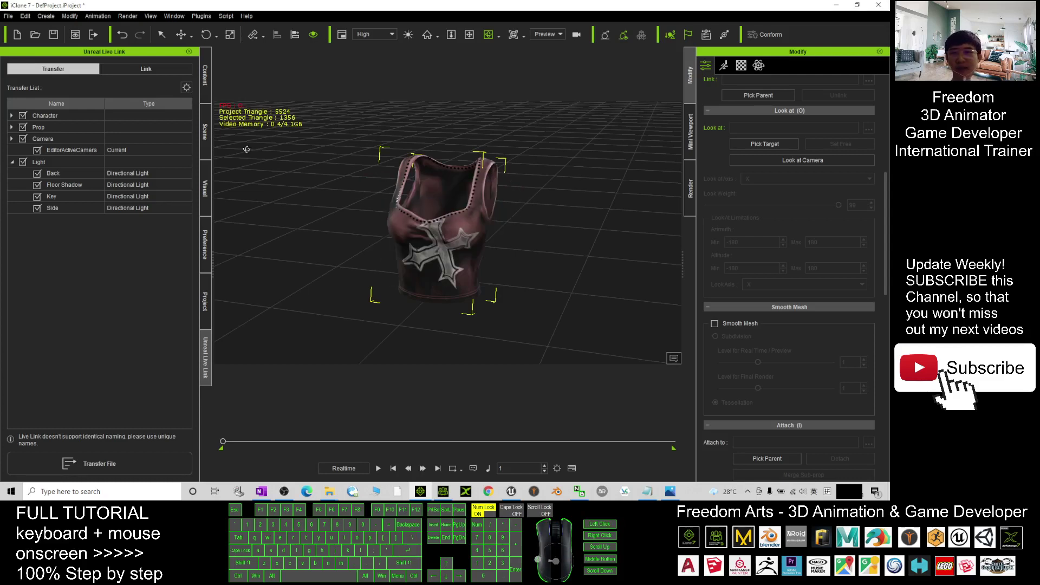
- Uncheck Character, Camera and Light, leaving only the Camisole prop for transfer
{"action": "left_click", "coordinate": [22, 115]}
{"action": "left_click", "coordinate": [23, 127]}
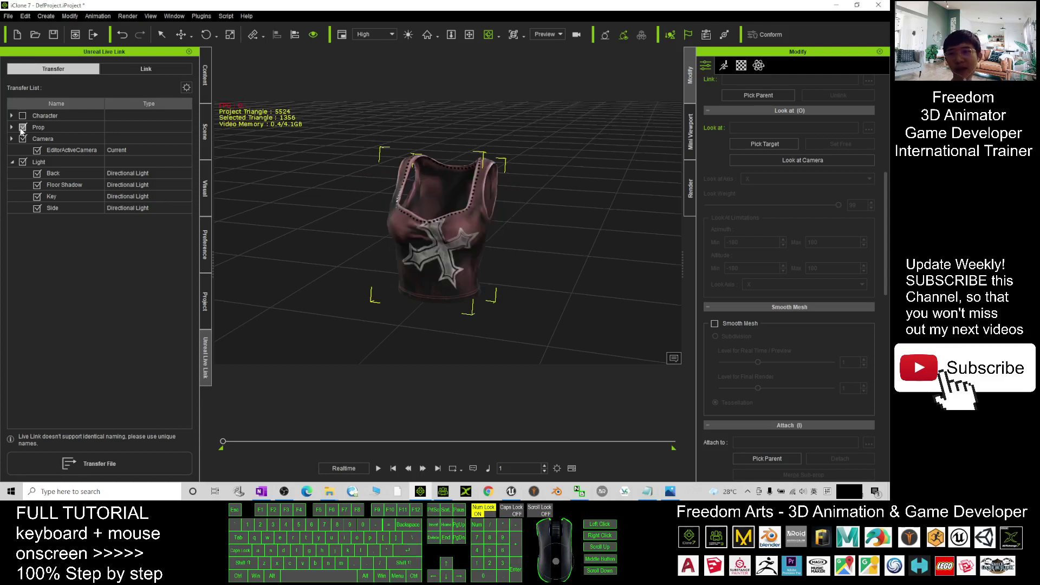
{"action": "left_click", "coordinate": [23, 139]}
{"action": "left_click", "coordinate": [22, 162]}
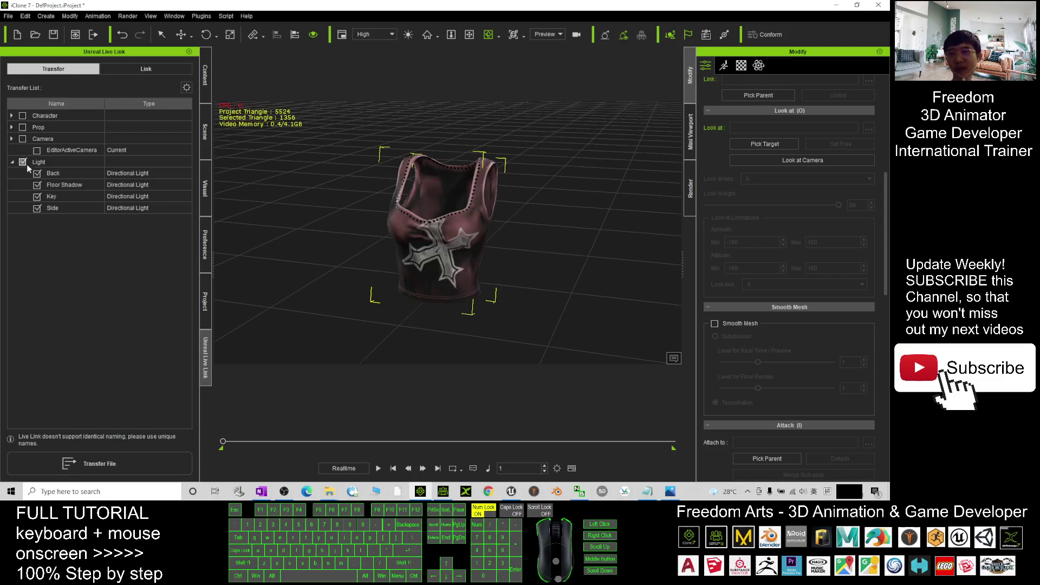
{"action": "left_click", "coordinate": [11, 127]}
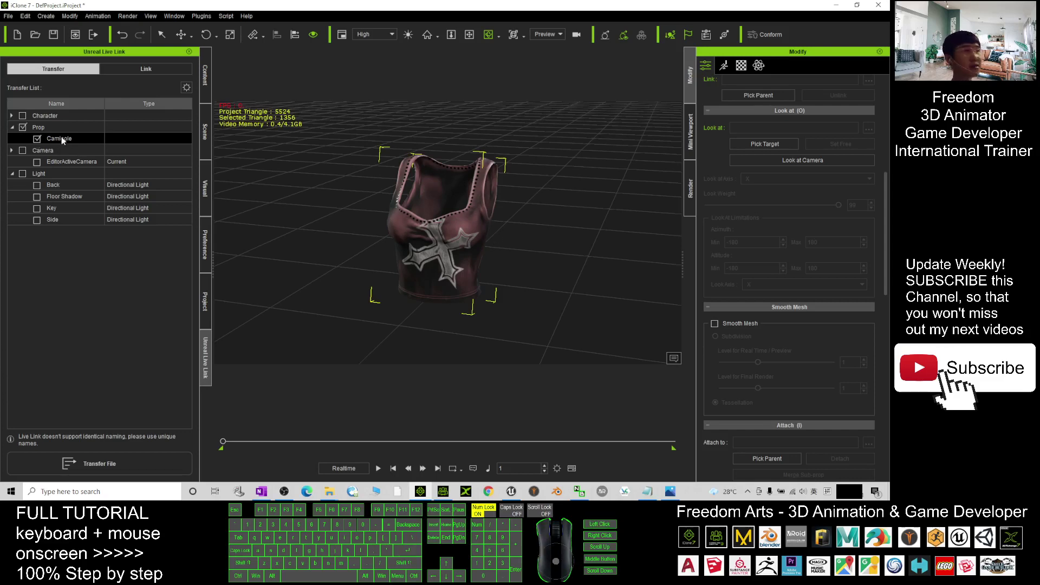
{"action": "double_click", "coordinate": [83, 143]}
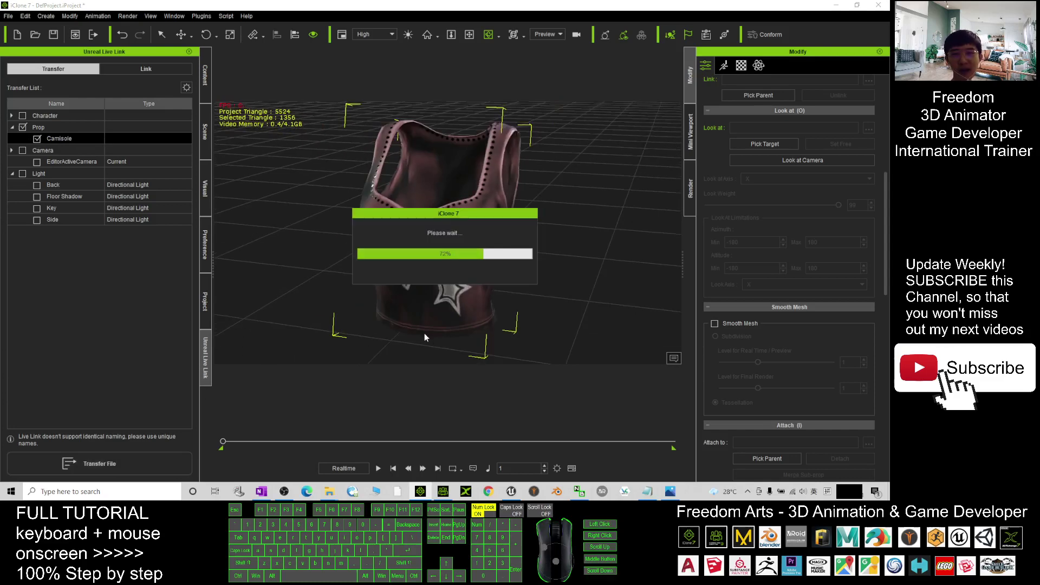
{"action": "left_click", "coordinate": [510, 490]}
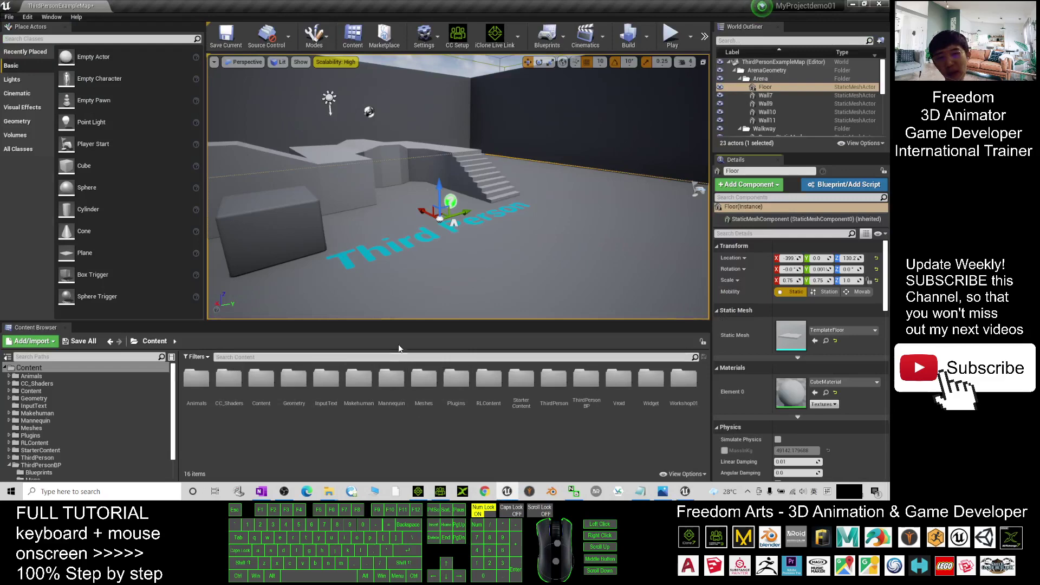
- Browse Content > RLContent > Camisole and open the Camisole mesh in its editor
{"action": "left_click", "coordinate": [688, 493]}
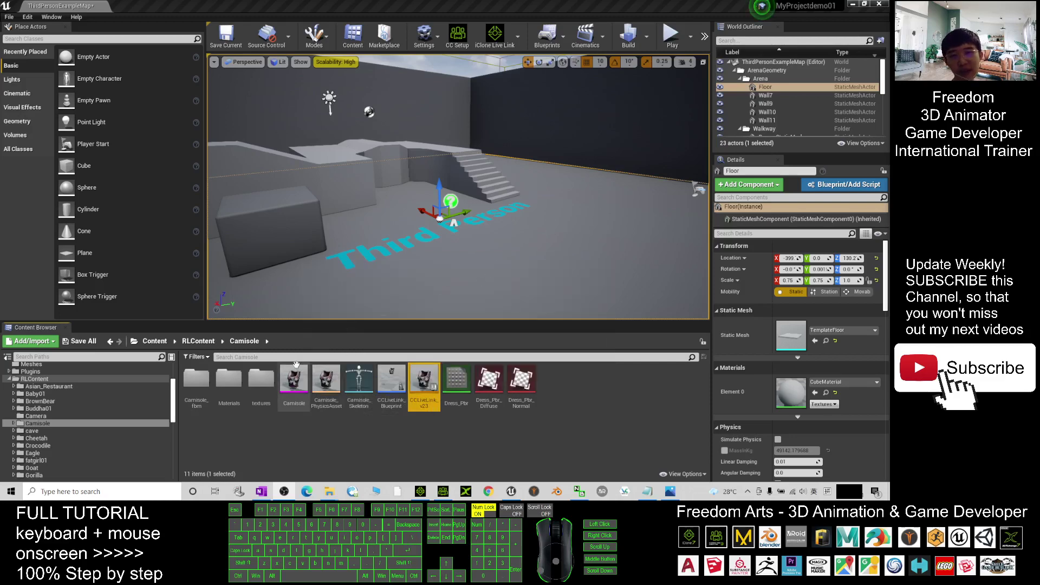
{"action": "left_click", "coordinate": [155, 341]}
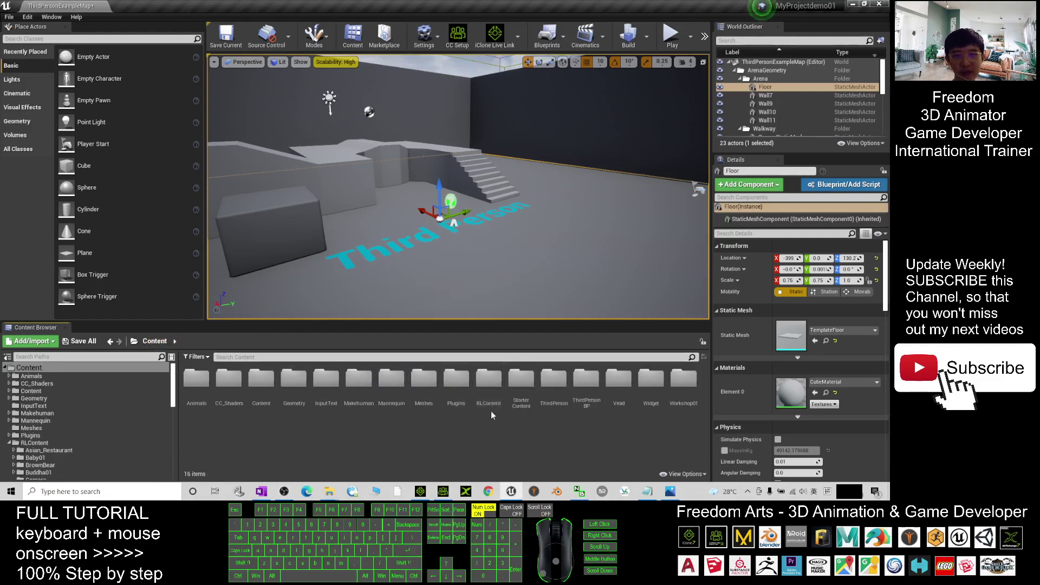
{"action": "double_click", "coordinate": [481, 382]}
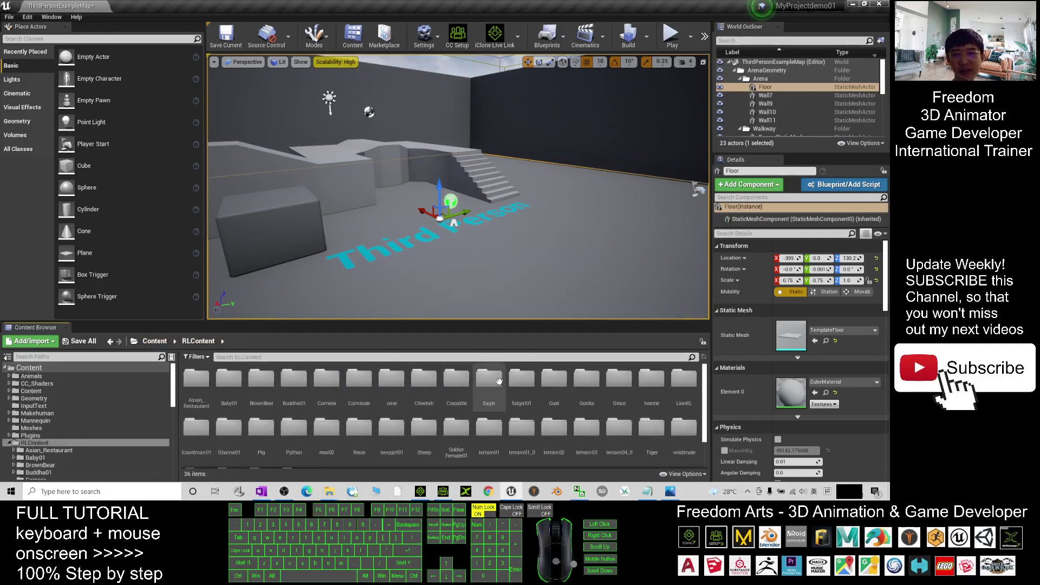
{"action": "scroll", "coordinate": [487, 390], "scroll_direction": "down", "scroll_amount": 2}
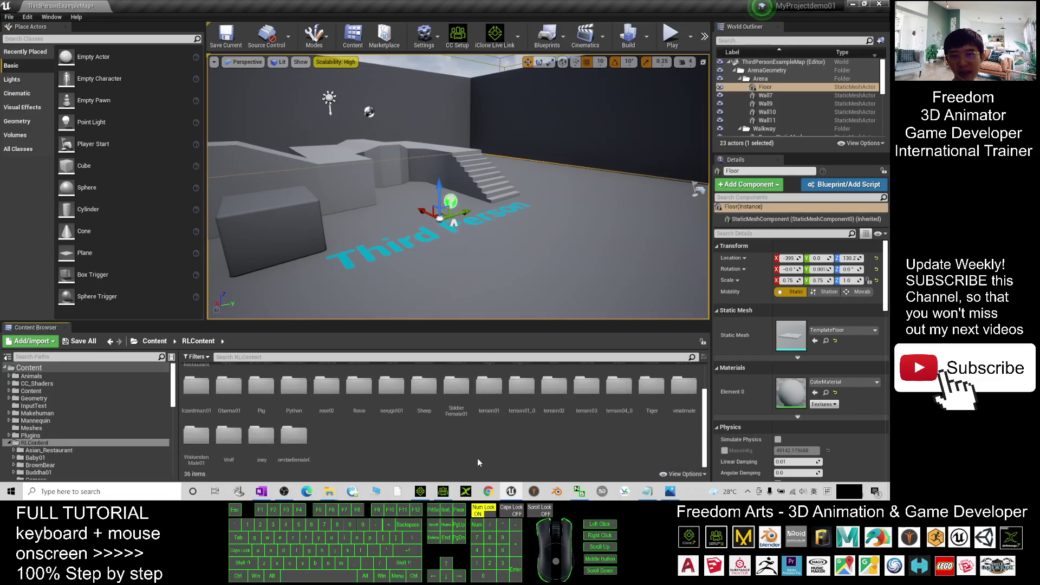
{"action": "scroll", "coordinate": [477, 457], "scroll_direction": "up", "scroll_amount": 2}
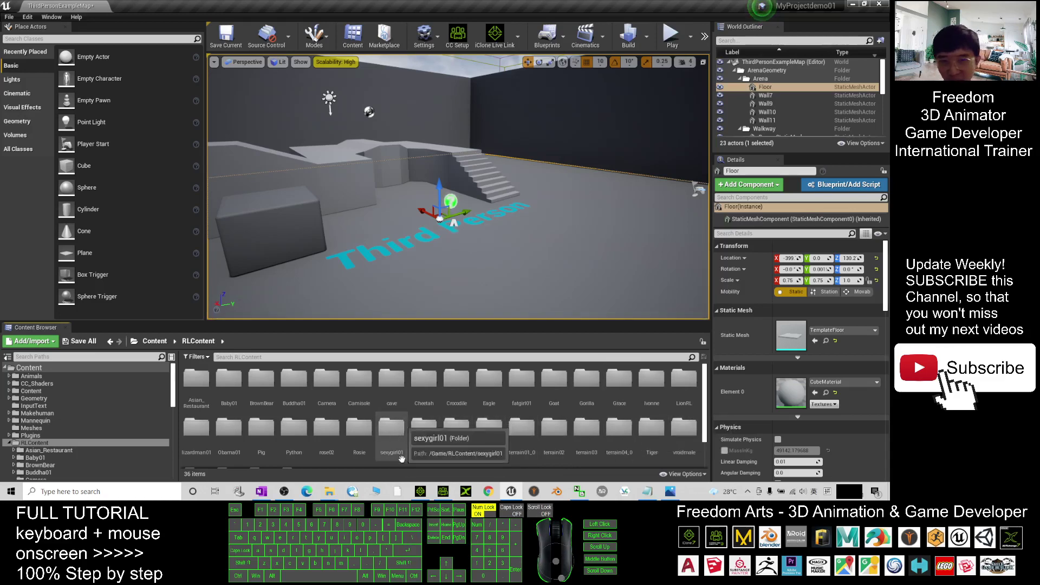
{"action": "double_click", "coordinate": [360, 377]}
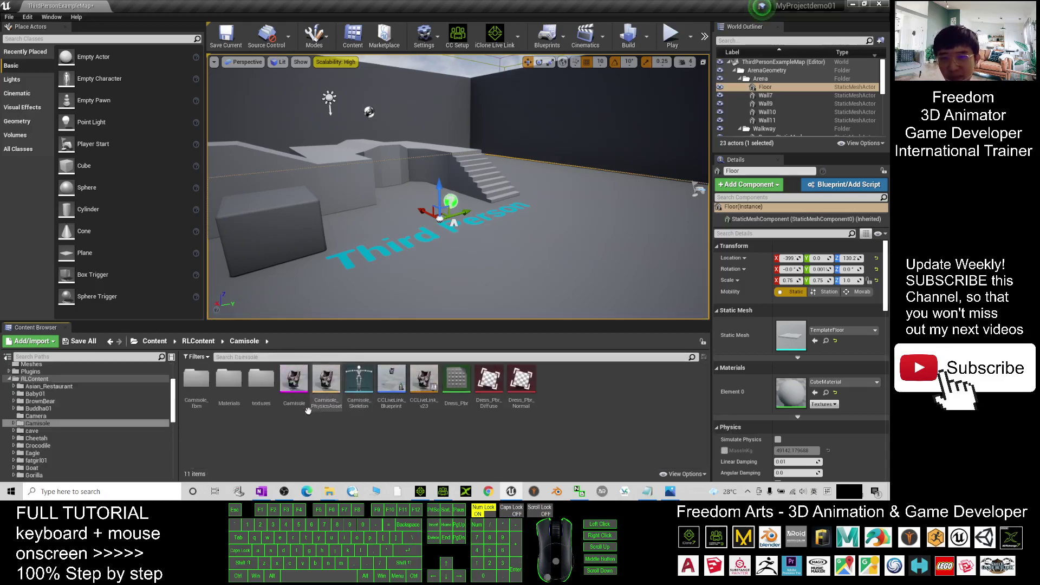
{"action": "double_click", "coordinate": [292, 381]}
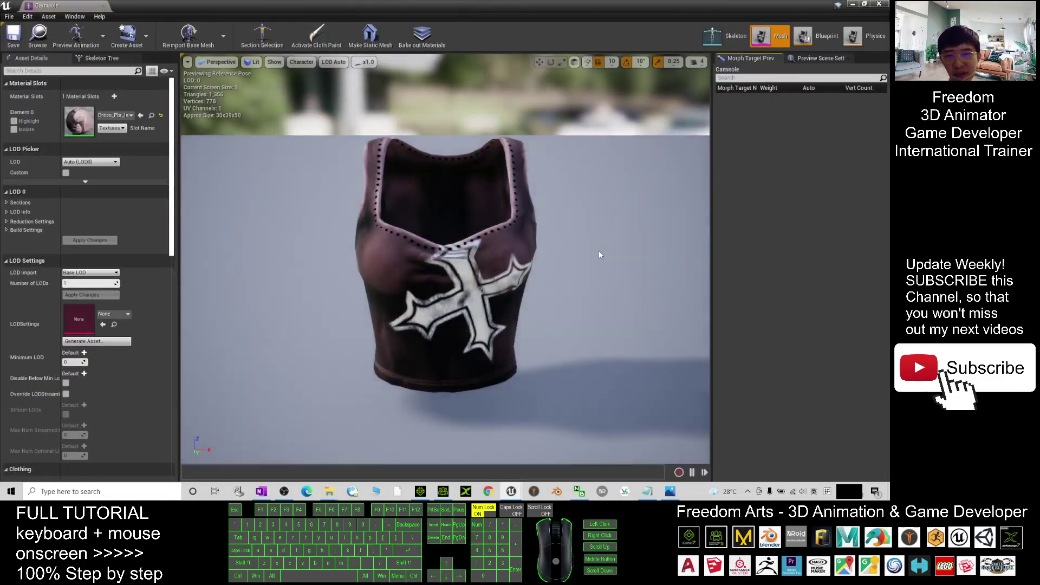
- Orbit the Camisole mesh from above and front to check the import, then go to Character Creator 3
{"action": "left_click_drag", "start_coordinate": [650, 239], "coordinate": [552, 208], "text": "alt"}
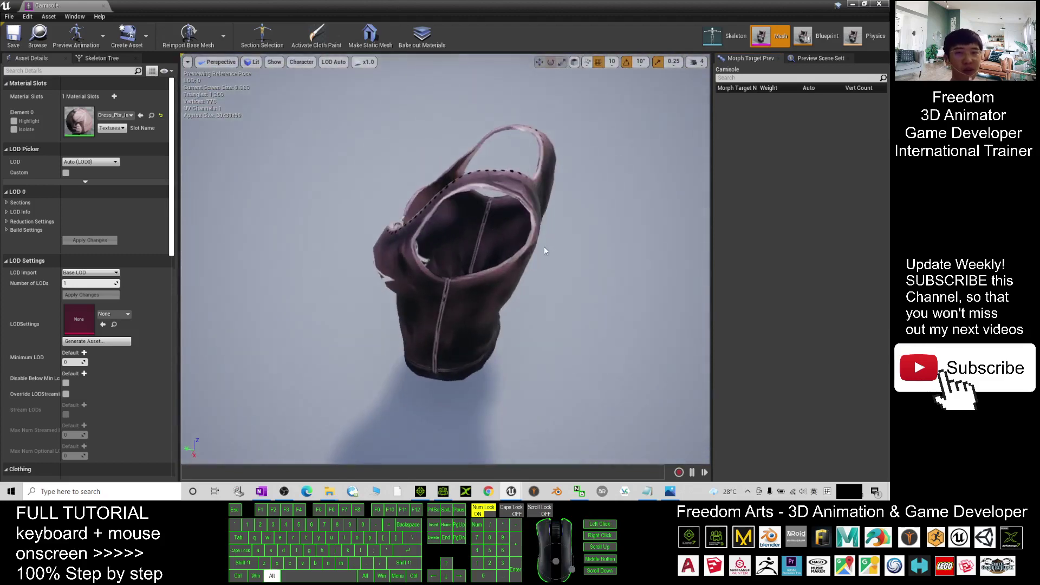
{"action": "left_click_drag", "start_coordinate": [545, 250], "coordinate": [550, 300], "text": "alt"}
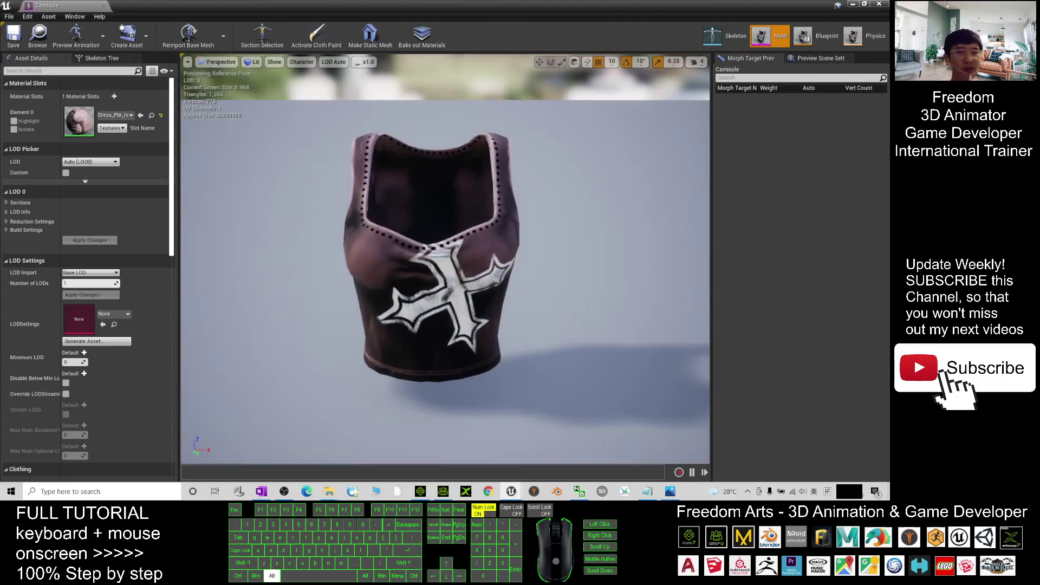
{"action": "left_click", "coordinate": [442, 492]}
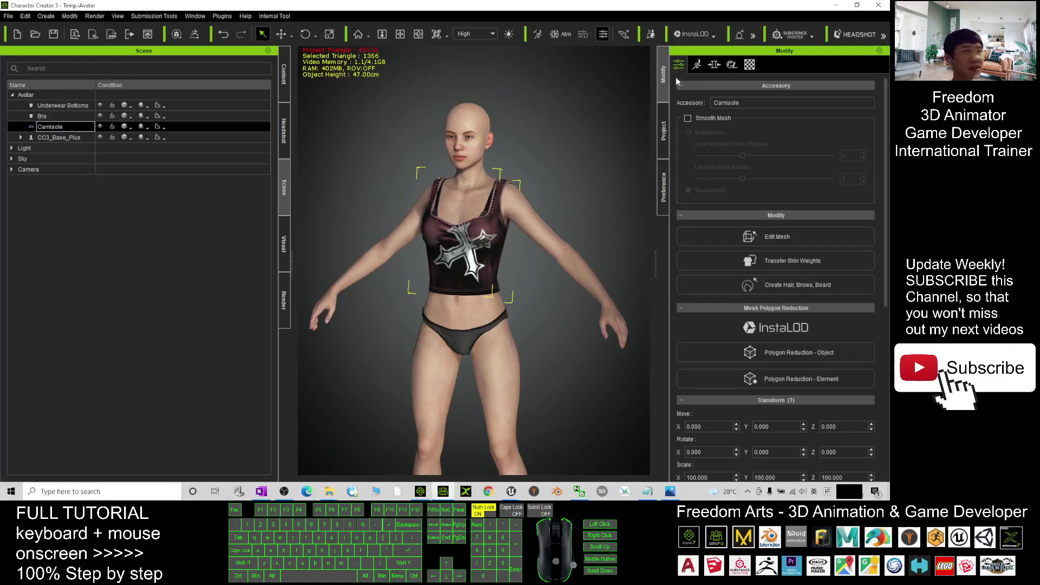
- Show the Full Body morph sliders for CC3_Base_Plus, then return to Unreal
{"action": "left_click", "coordinate": [715, 64]}
{"action": "scroll", "coordinate": [743, 158], "scroll_direction": "up", "scroll_amount": 4}
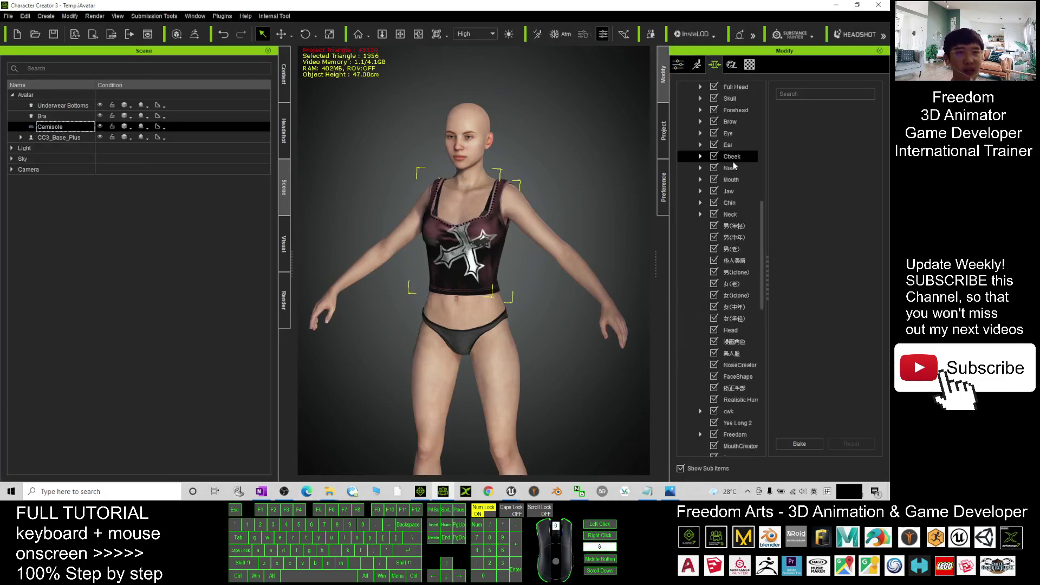
{"action": "left_click", "coordinate": [747, 144]}
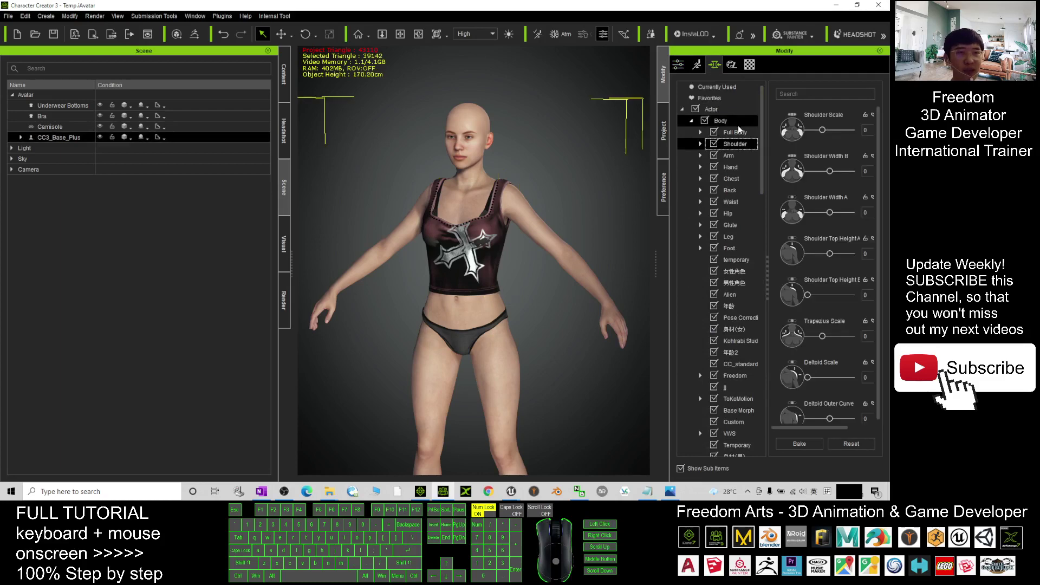
{"action": "left_click", "coordinate": [739, 134]}
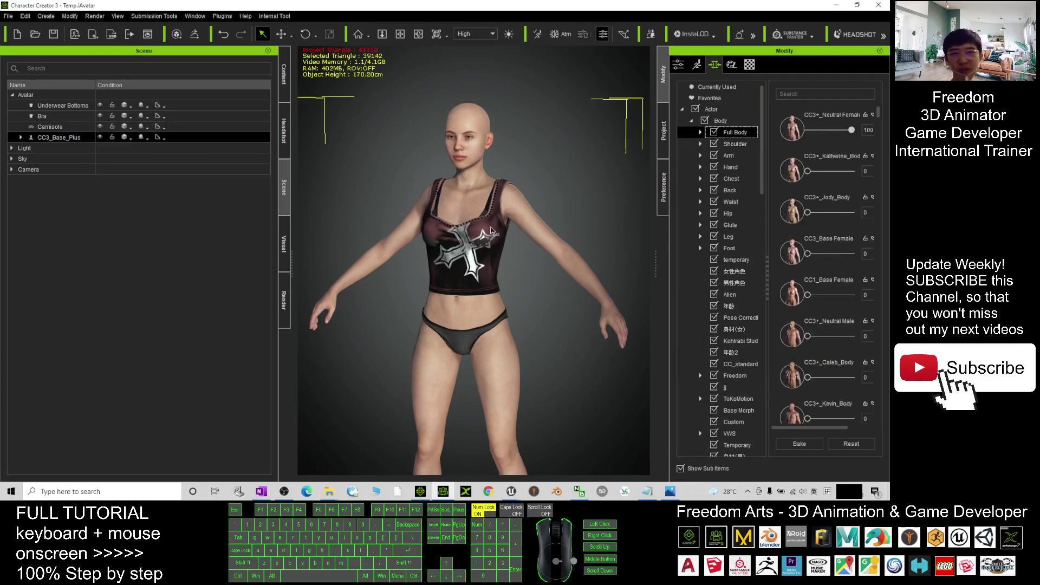
{"action": "left_click", "coordinate": [881, 6]}
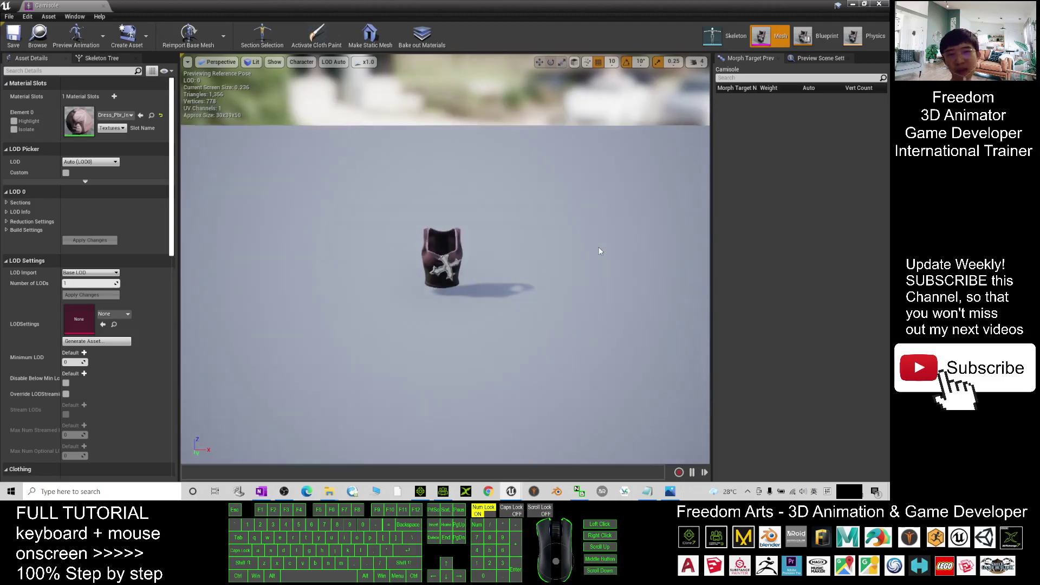
- Frame the camisole in the preview and select one of its chest bones
{"action": "key", "text": "f"}
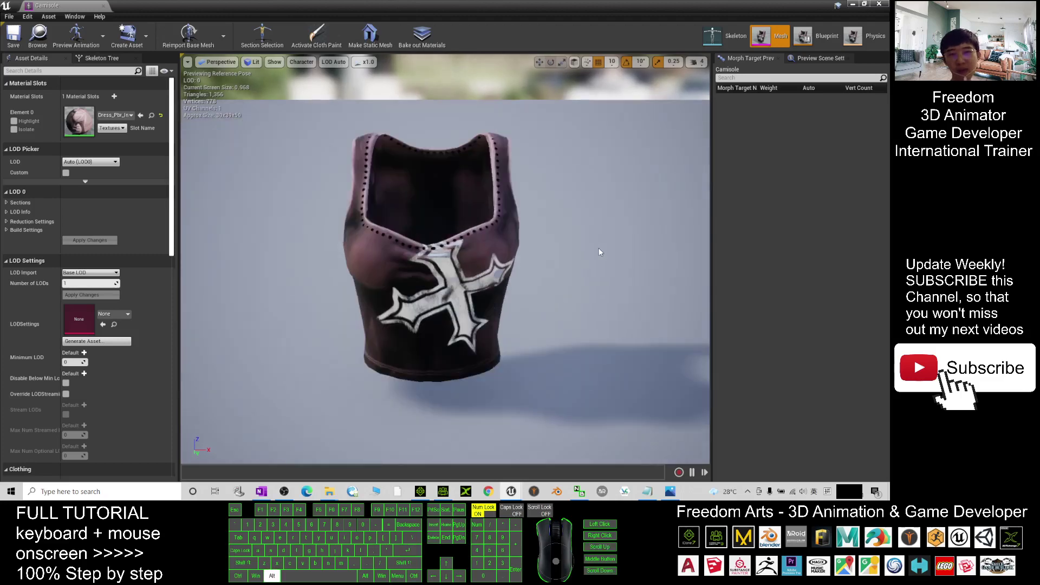
{"action": "left_click_drag", "start_coordinate": [520, 221], "coordinate": [568, 227]}
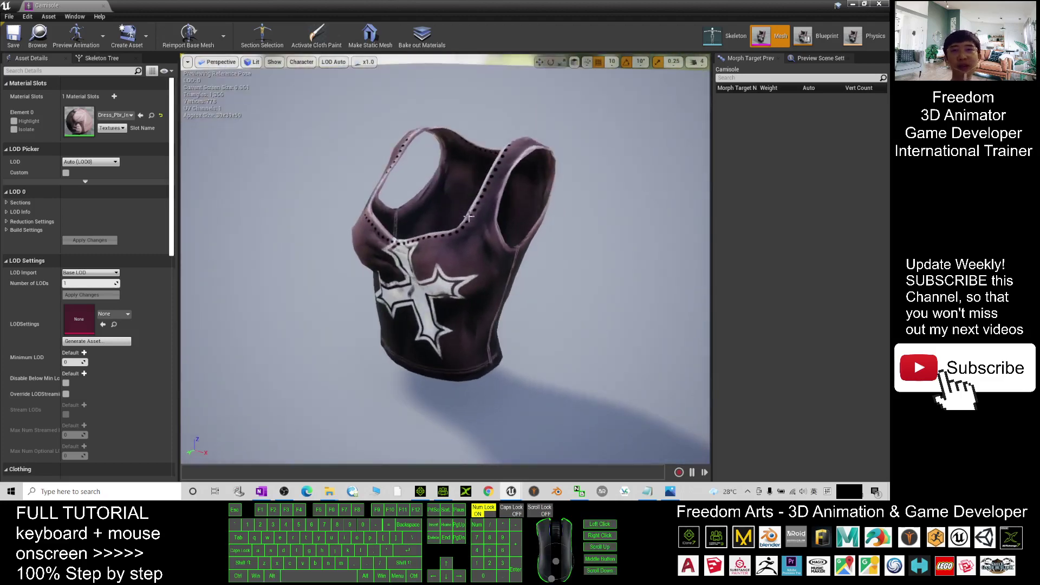
{"action": "left_click", "coordinate": [497, 267]}
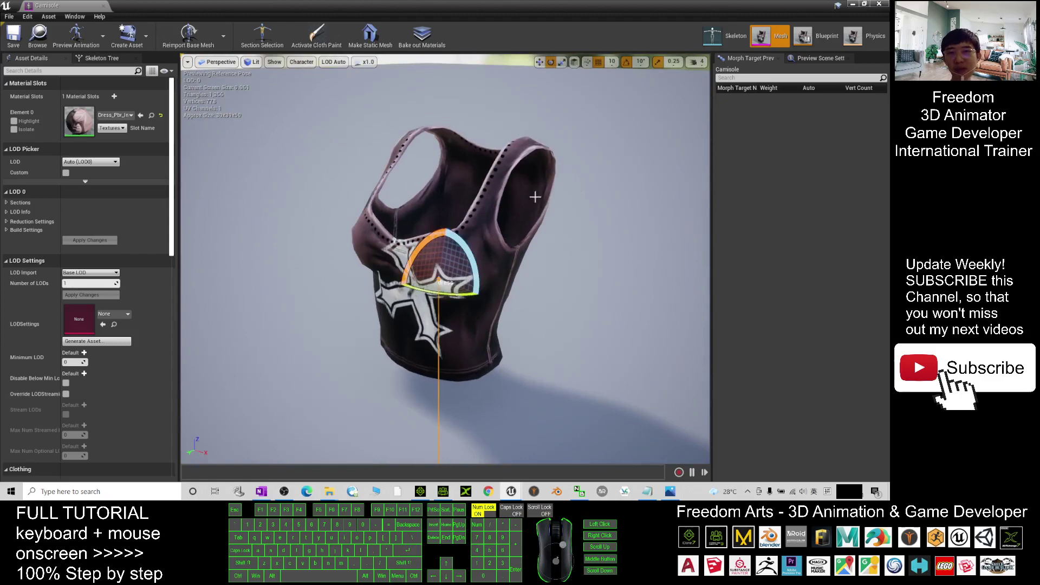
{"action": "left_click_drag", "start_coordinate": [172, 199], "coordinate": [170, 404]}
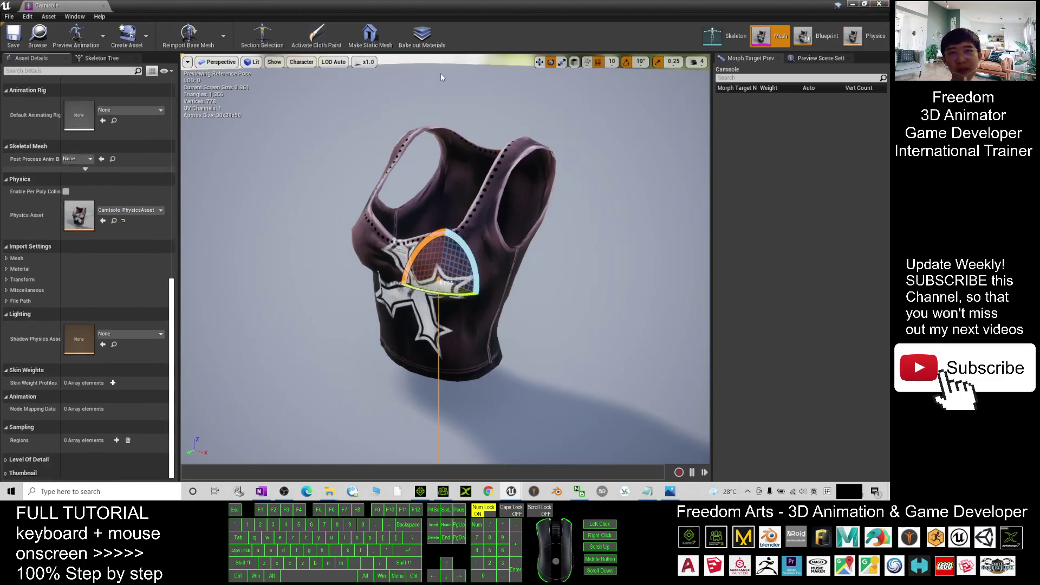
- Make a static mesh named Camisole in the Meshes folder and close the mesh editor
{"action": "left_click", "coordinate": [375, 43]}
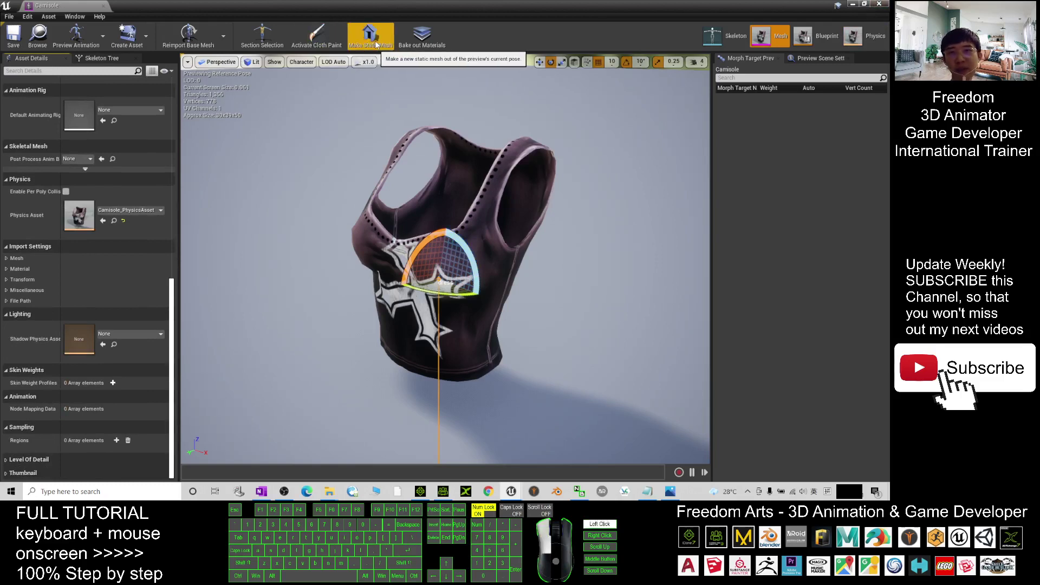
{"action": "left_click", "coordinate": [374, 223]}
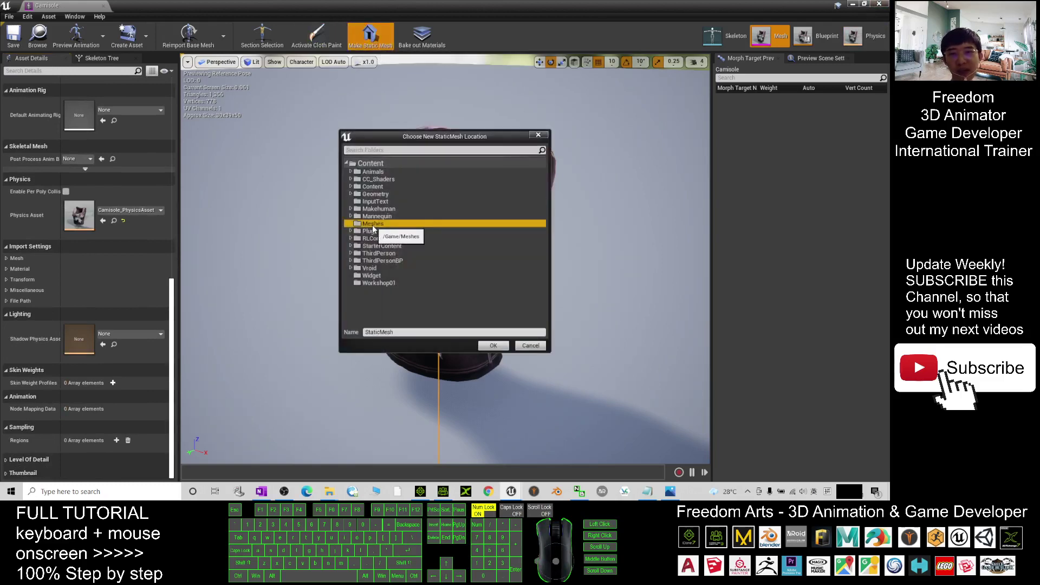
{"action": "double_click", "coordinate": [379, 333]}
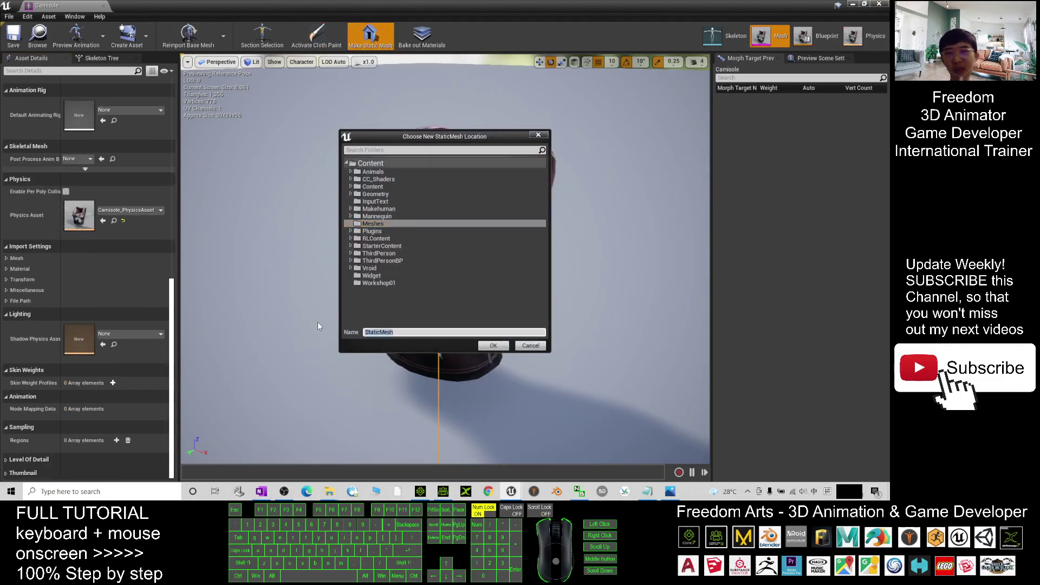
{"action": "type", "text": "Camisole"}
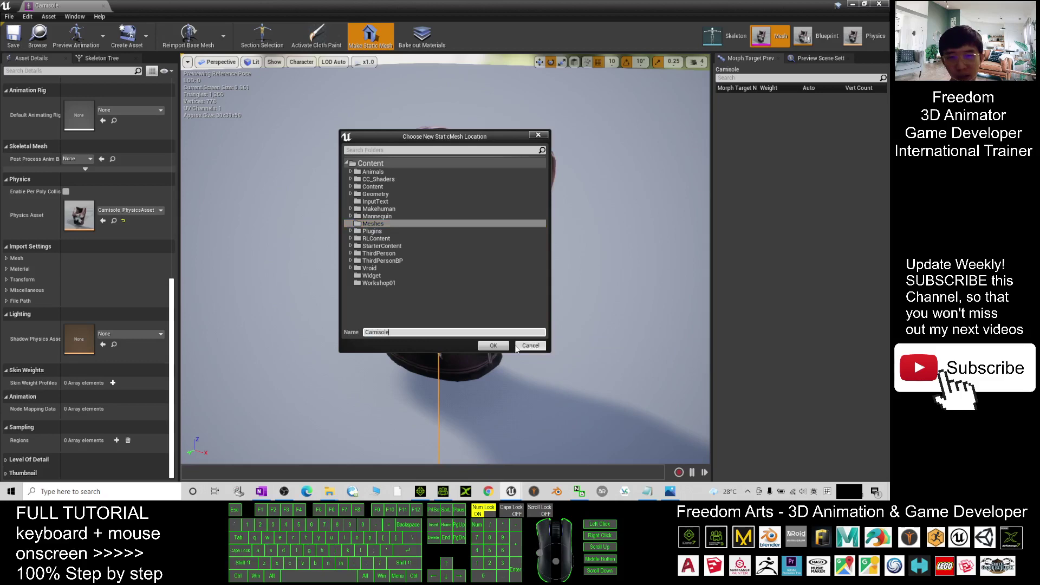
{"action": "left_click", "coordinate": [493, 345]}
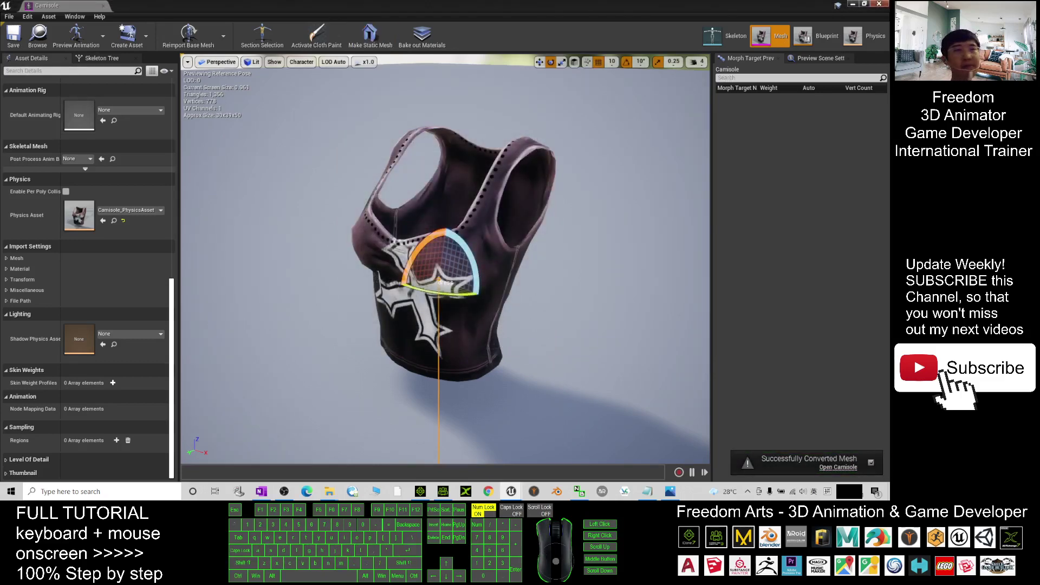
{"action": "left_click", "coordinate": [879, 4]}
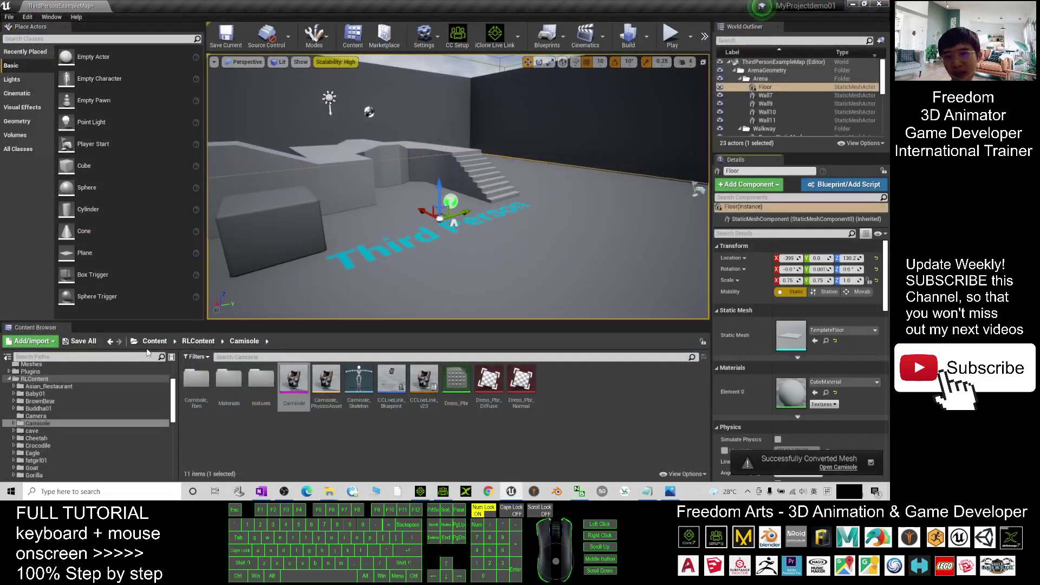
- Open the Camisole static mesh from Content > Meshes and zoom in on it
{"action": "left_click", "coordinate": [155, 341]}
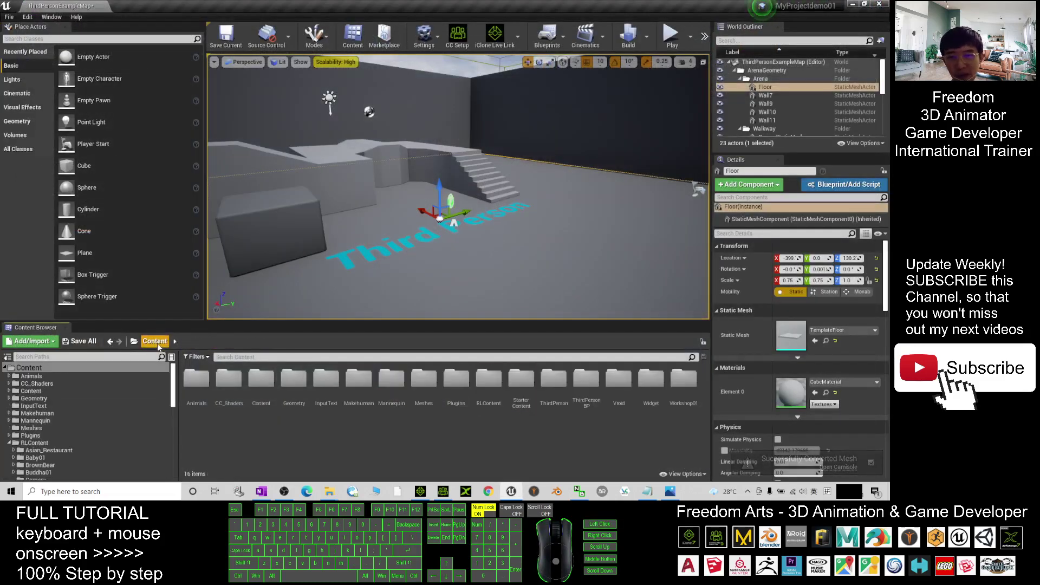
{"action": "double_click", "coordinate": [420, 384]}
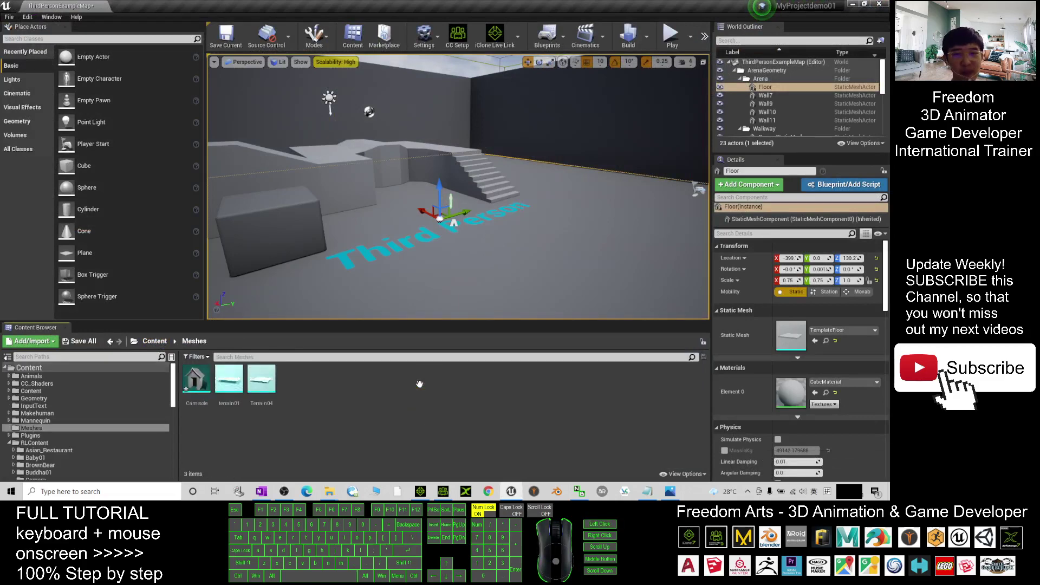
{"action": "double_click", "coordinate": [196, 379]}
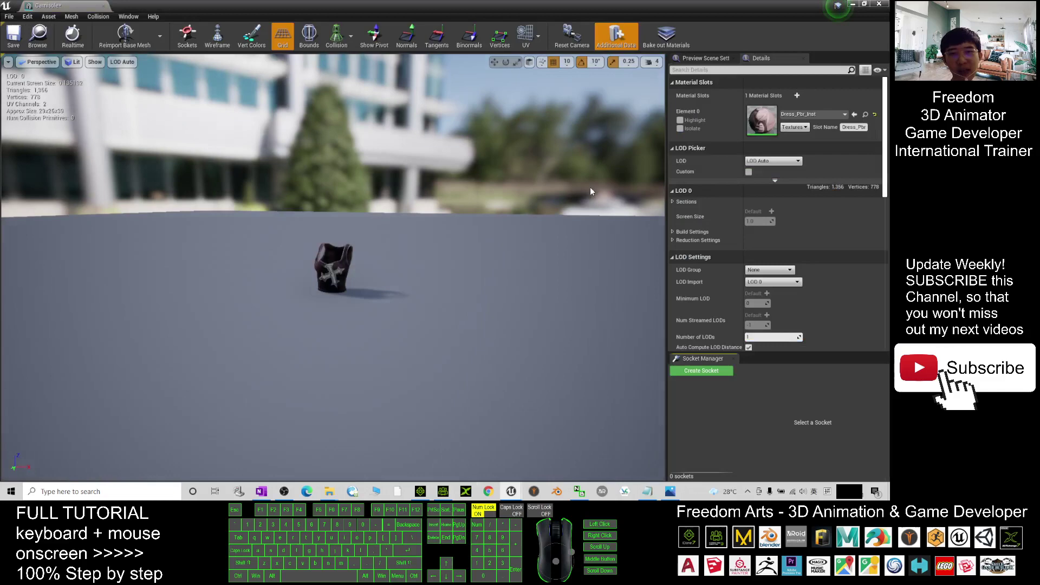
{"action": "scroll", "coordinate": [336, 273], "scroll_direction": "up", "scroll_amount": 3}
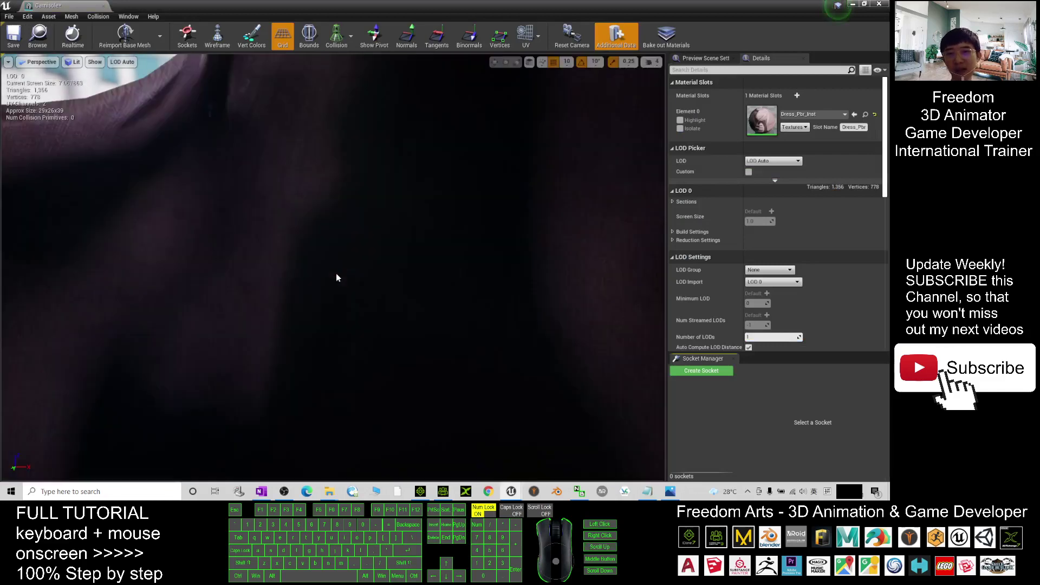
{"action": "left_click_drag", "start_coordinate": [362, 281], "coordinate": [536, 272], "text": "alt"}
- Set Collision Complexity to Use Complex Collision As Simple and save the mesh
{"action": "scroll", "coordinate": [291, 275], "scroll_direction": "up", "scroll_amount": 5}
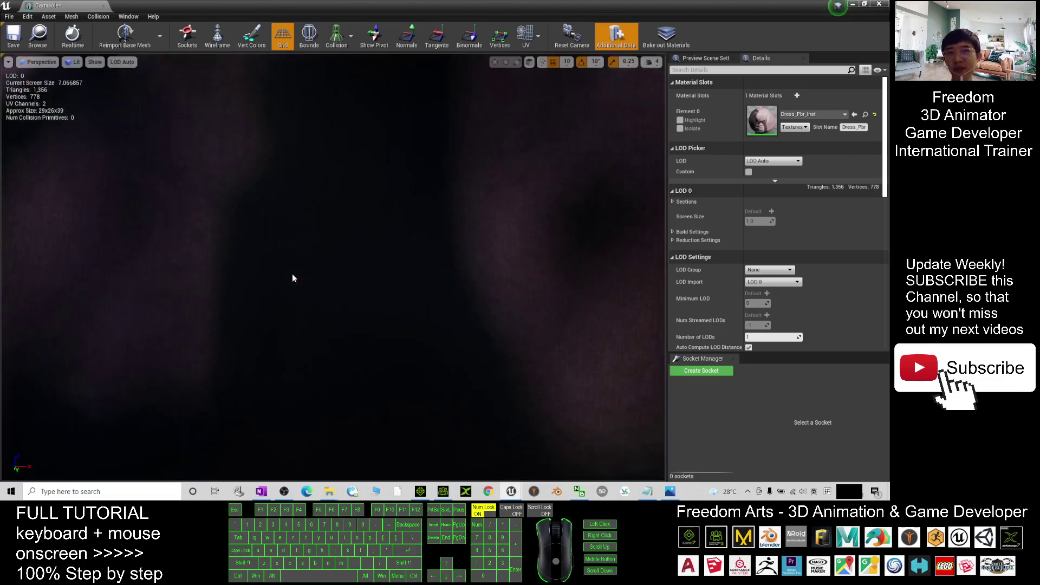
{"action": "scroll", "coordinate": [292, 275], "scroll_direction": "down", "scroll_amount": 5}
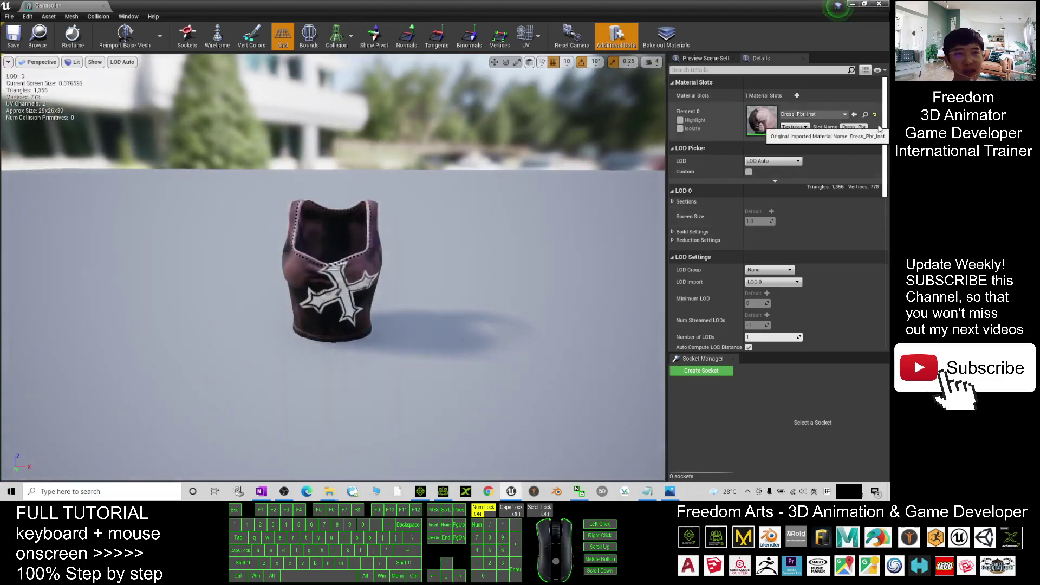
{"action": "left_click_drag", "start_coordinate": [884, 118], "coordinate": [882, 231]}
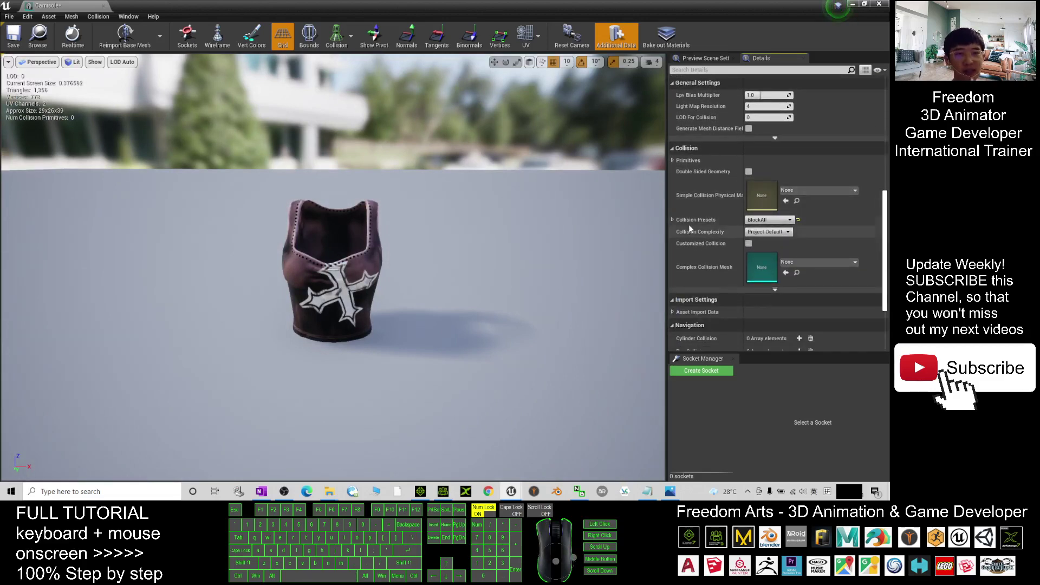
{"action": "left_click", "coordinate": [776, 231]}
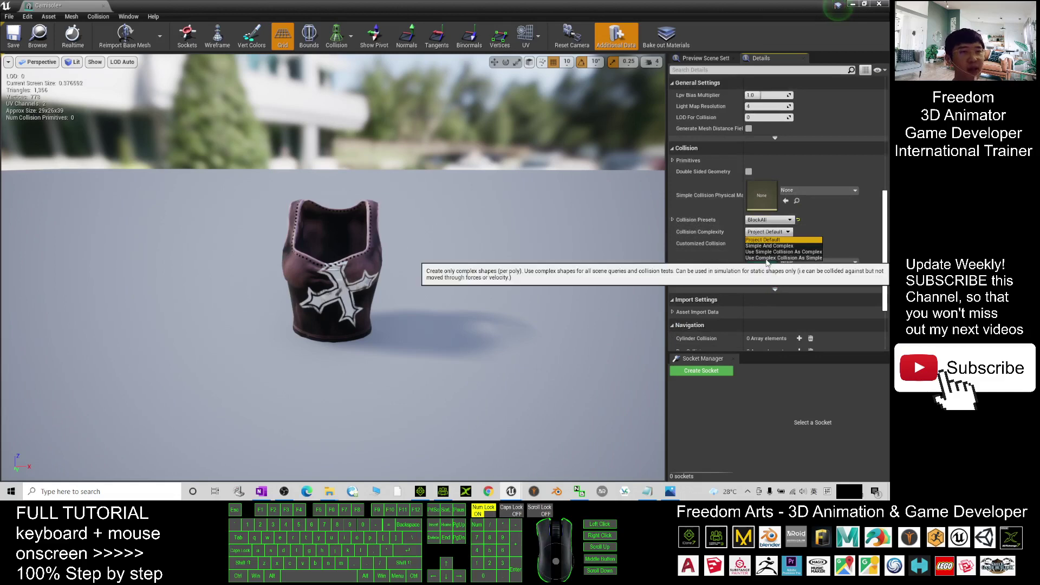
{"action": "left_click", "coordinate": [766, 259]}
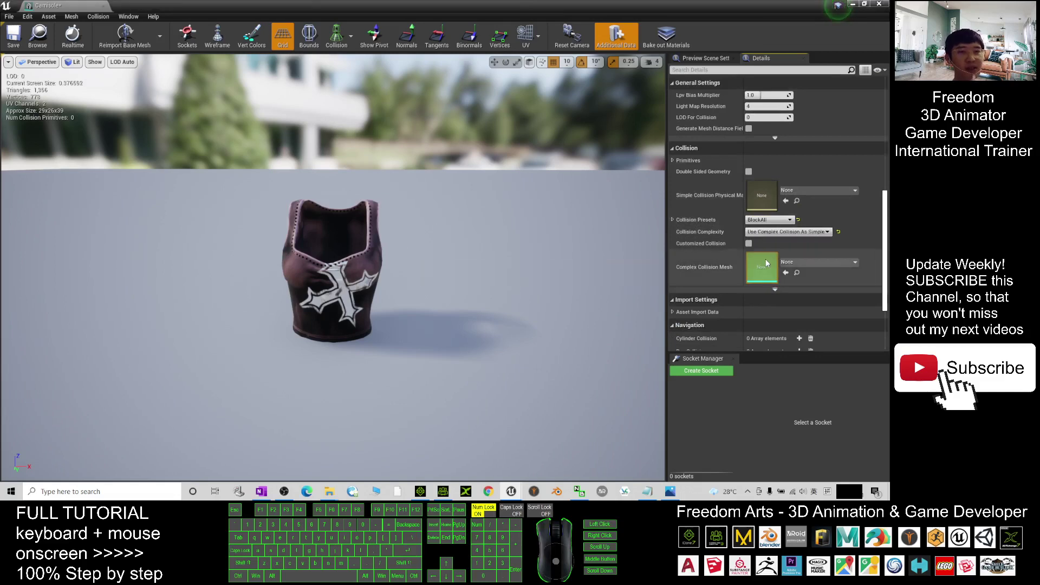
{"action": "left_click", "coordinate": [13, 36]}
- Place the Camisole into the level and lower it to Z 80
{"action": "left_click", "coordinate": [879, 4]}
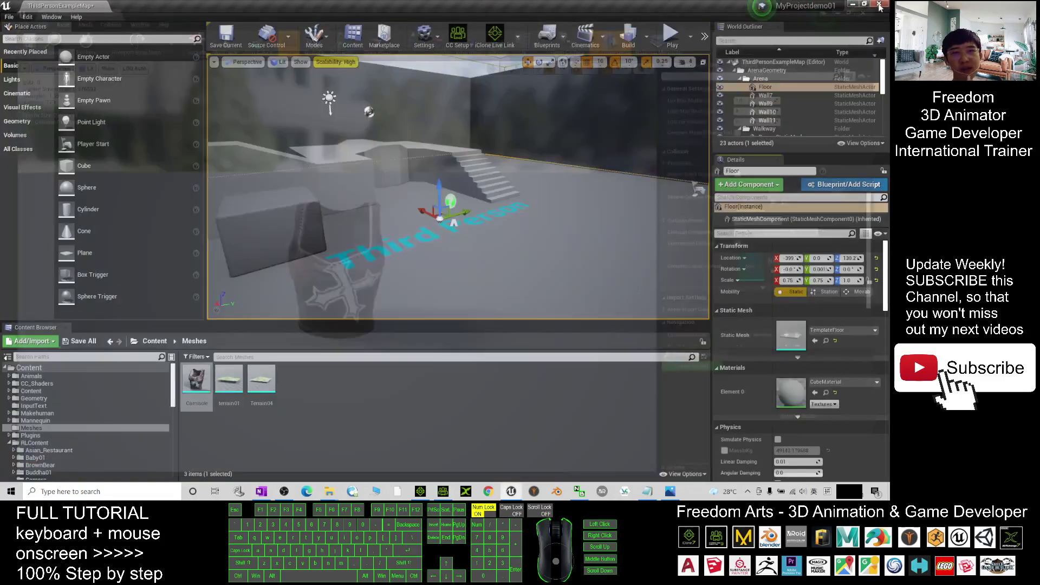
{"action": "left_click_drag", "start_coordinate": [192, 385], "coordinate": [541, 232]}
{"action": "scroll", "coordinate": [541, 232], "scroll_direction": "up", "scroll_amount": 1}
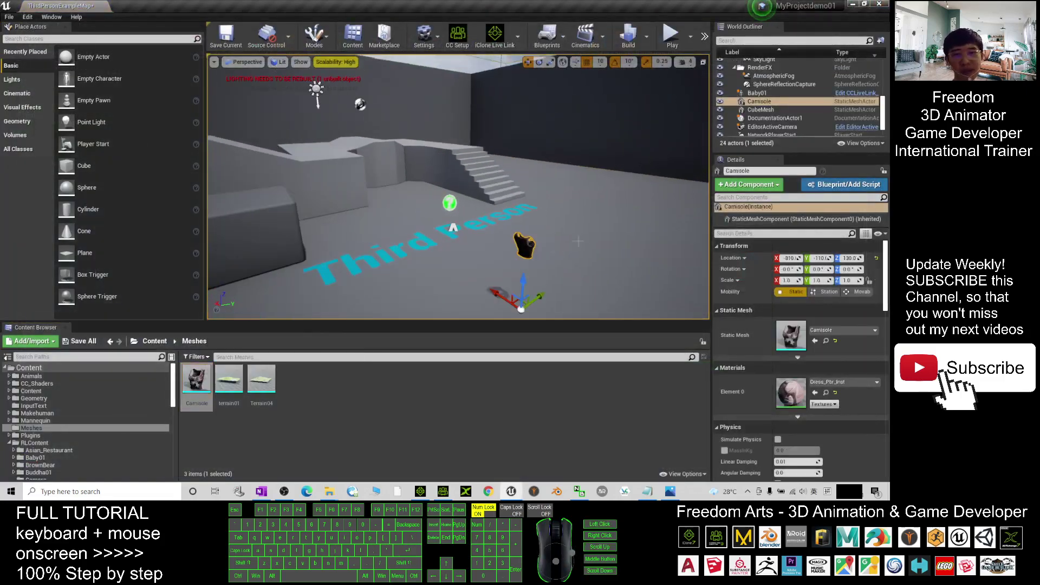
{"action": "left_click_drag", "start_coordinate": [524, 279], "coordinate": [524, 307]}
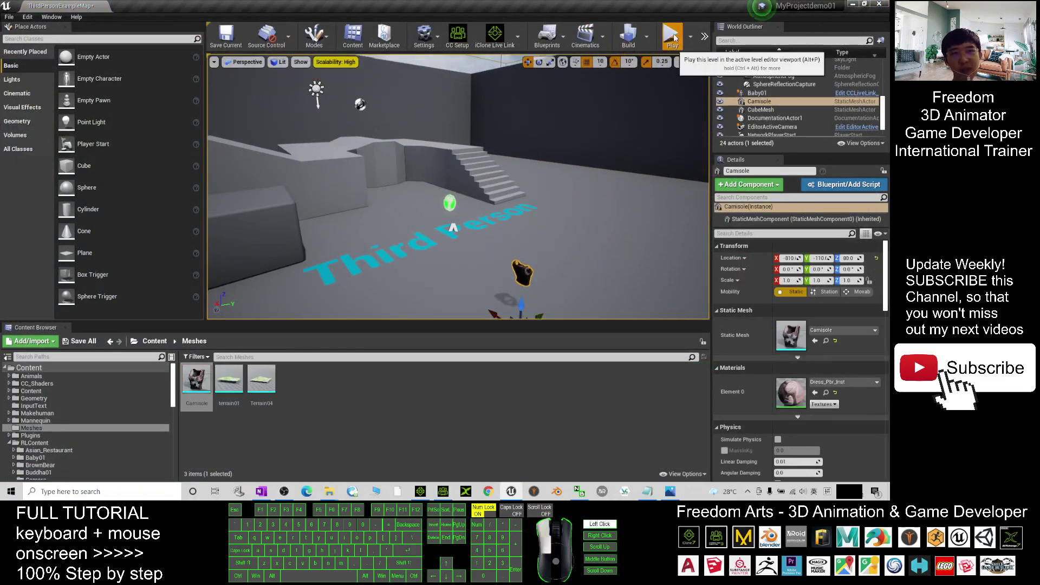
- Play-test the level, running and jumping the character around the Camisole, then exit
{"action": "left_click", "coordinate": [672, 35]}
{"action": "left_click", "coordinate": [458, 187]}
{"action": "key", "text": "s"}
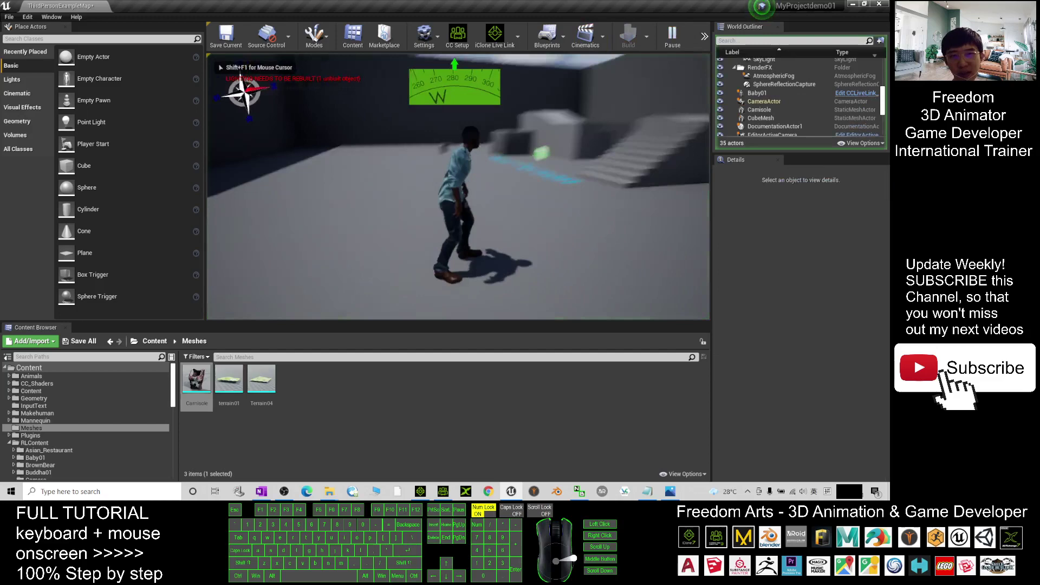
{"action": "key", "text": "w"}
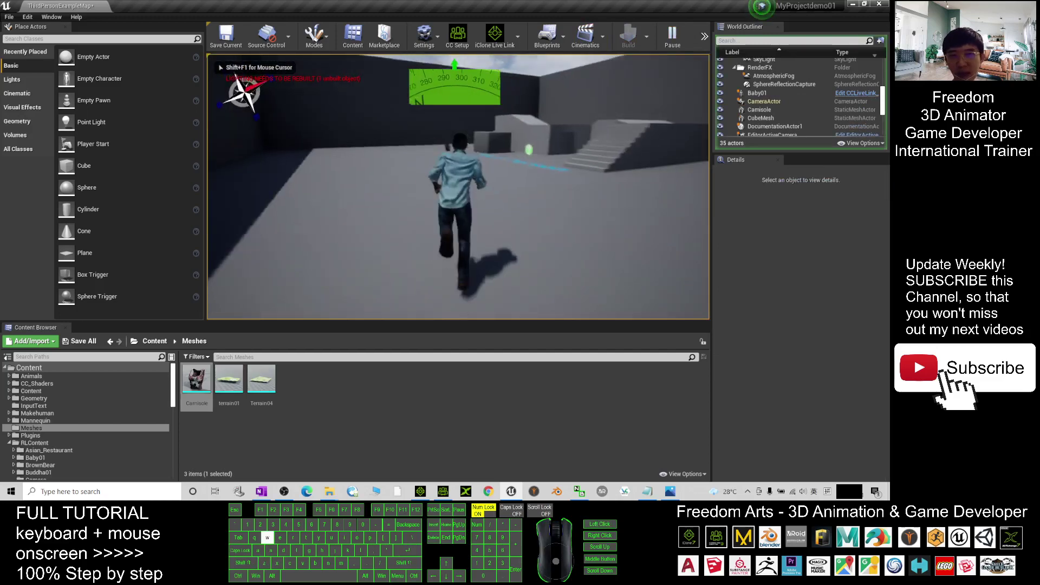
{"action": "key", "text": "d"}
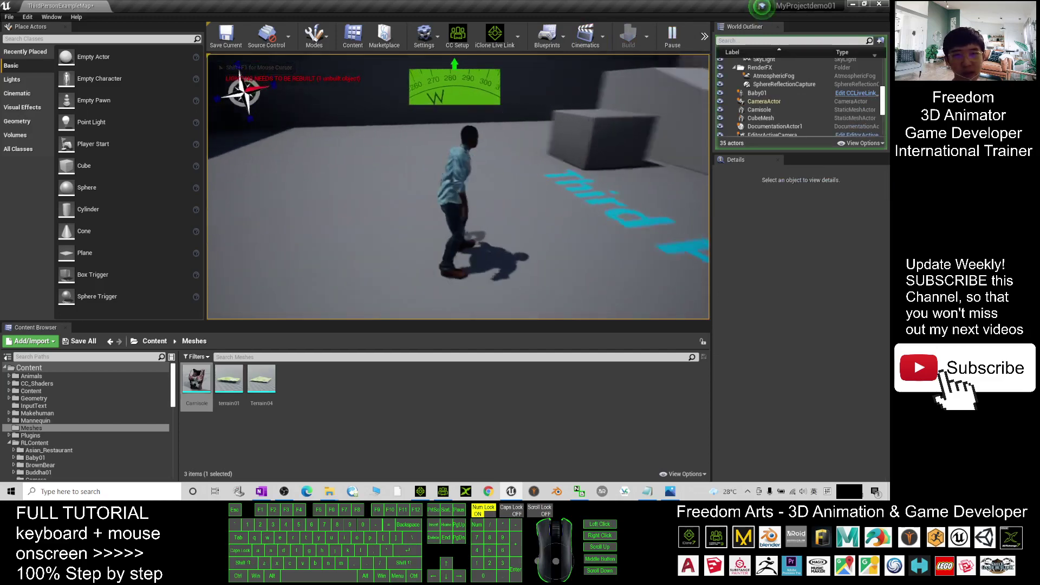
{"action": "key", "text": "space"}
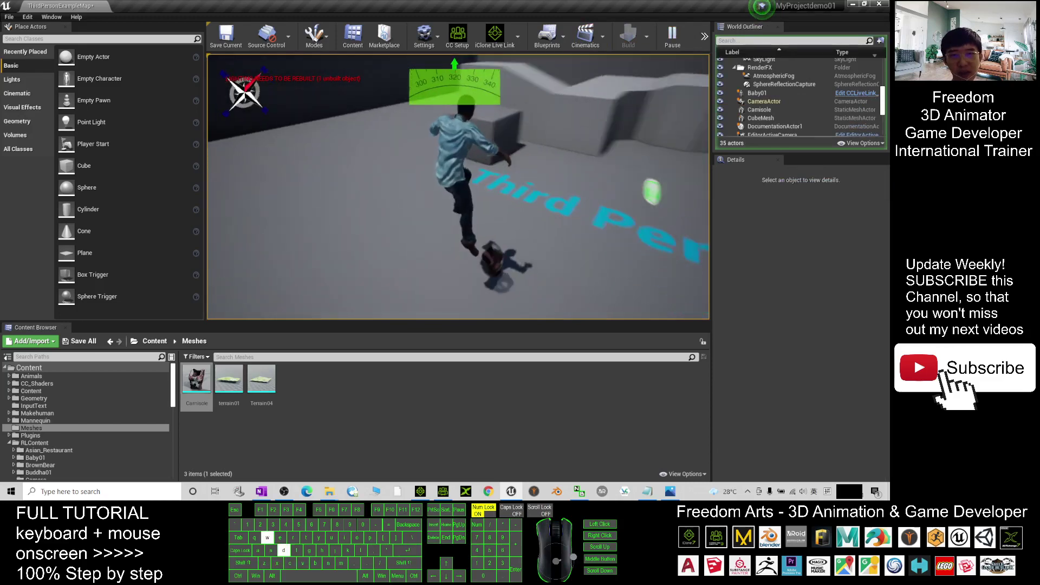
{"action": "key", "text": "w"}
{"action": "key", "text": "space"}
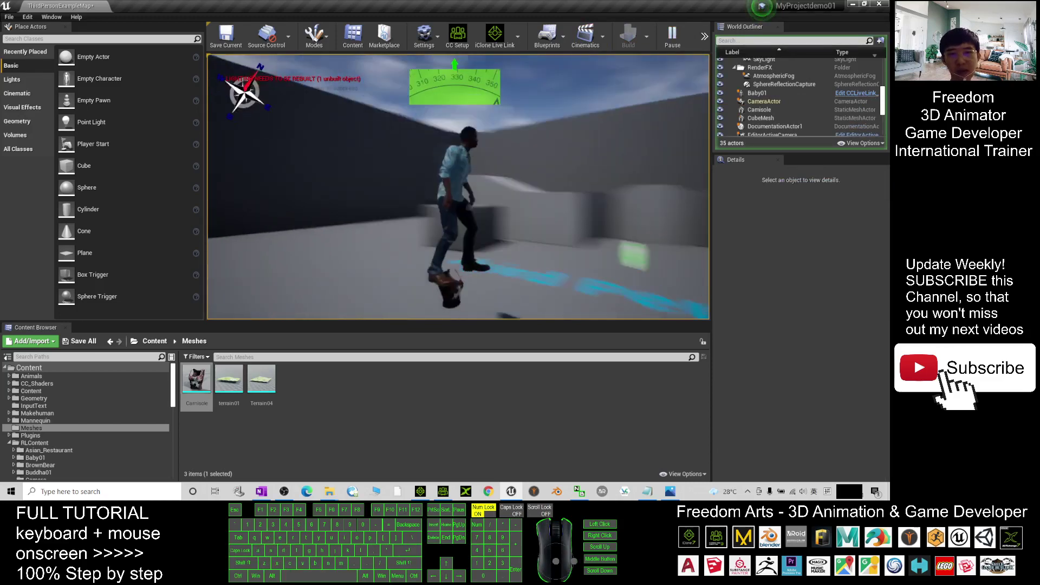
{"action": "key", "text": "a"}
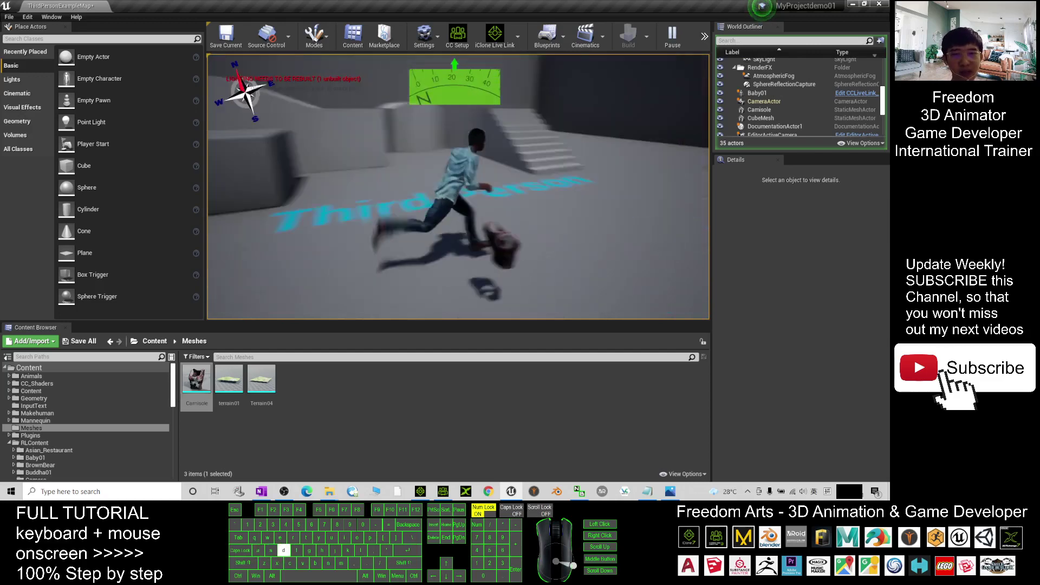
{"action": "key", "text": "Escape"}
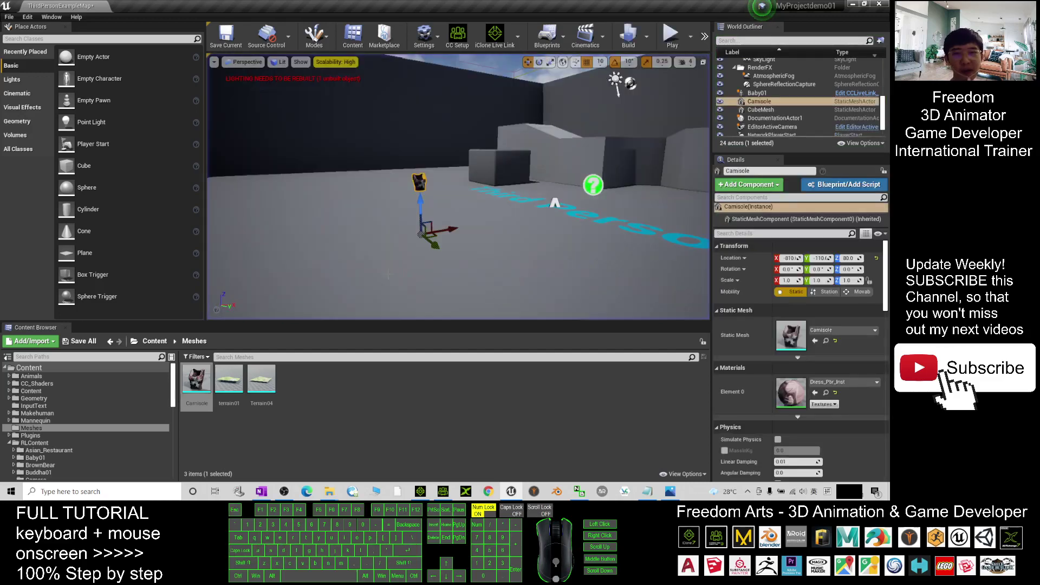
- Bring up the cover.jpg image in Photos from the taskbar
{"action": "scroll", "coordinate": [263, 155], "scroll_direction": "up", "scroll_amount": 4}
{"action": "scroll", "coordinate": [336, 167], "scroll_direction": "down", "scroll_amount": 2}
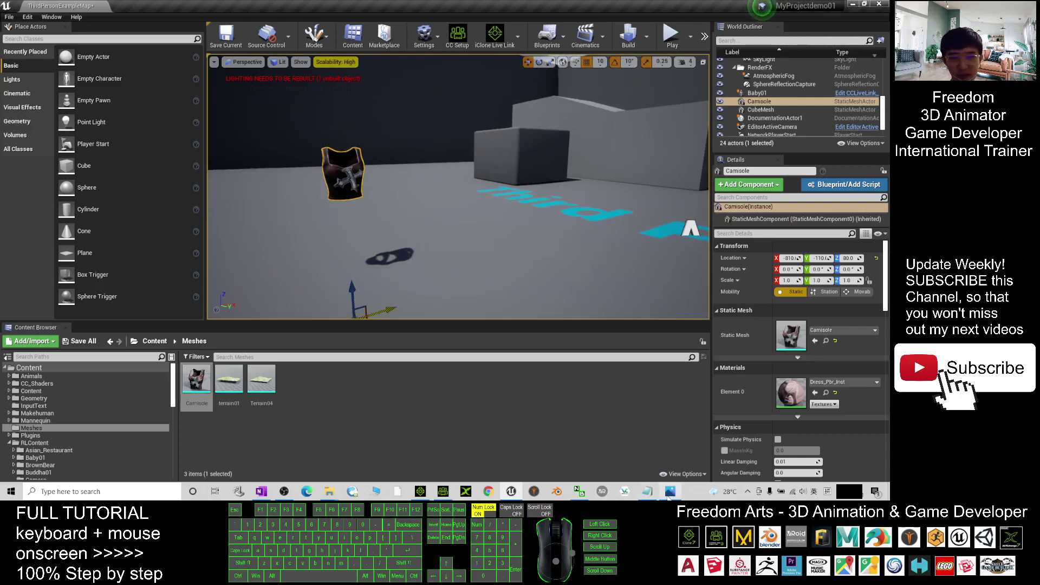
{"action": "left_click", "coordinate": [677, 494]}
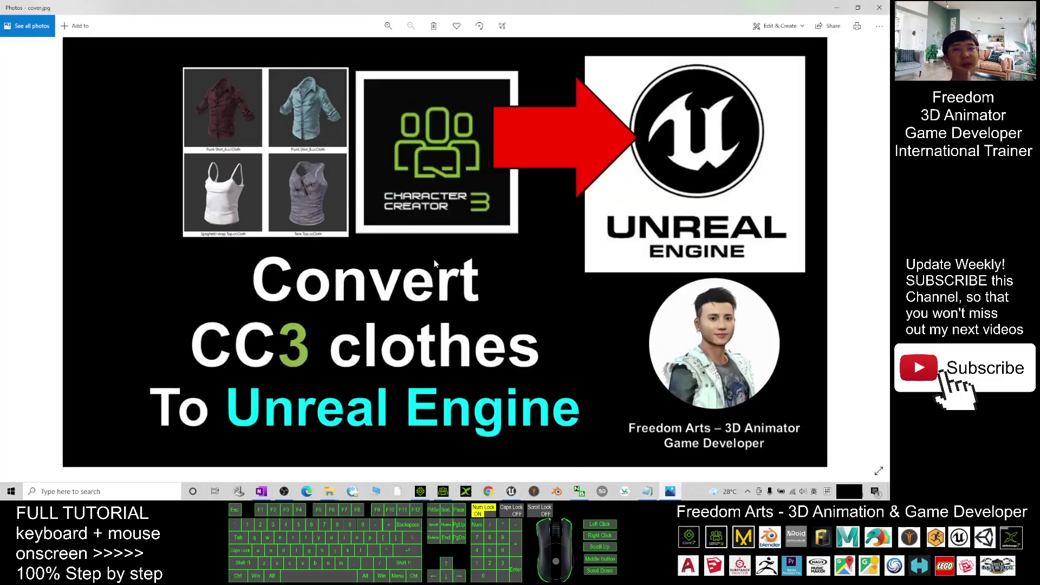